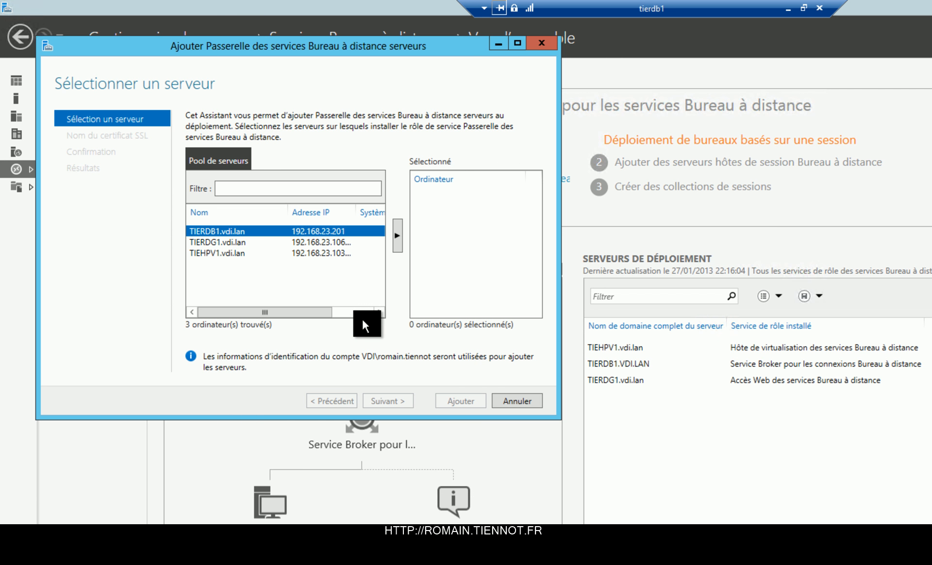
Step: Add TIERDG1.vdi.lan to the selected servers for the RD Gateway role
{"action": "left_click", "coordinate": [272, 243]}
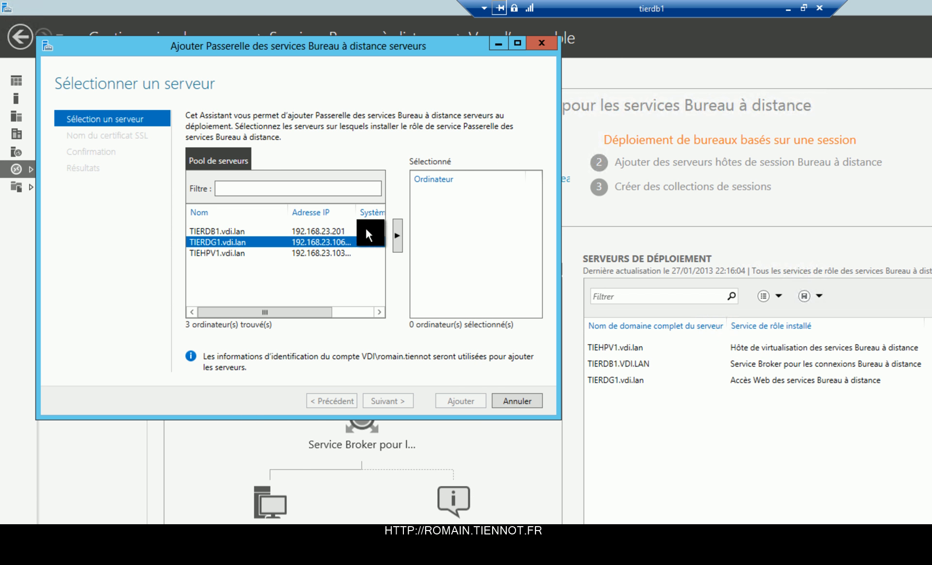
{"action": "left_click", "coordinate": [398, 236]}
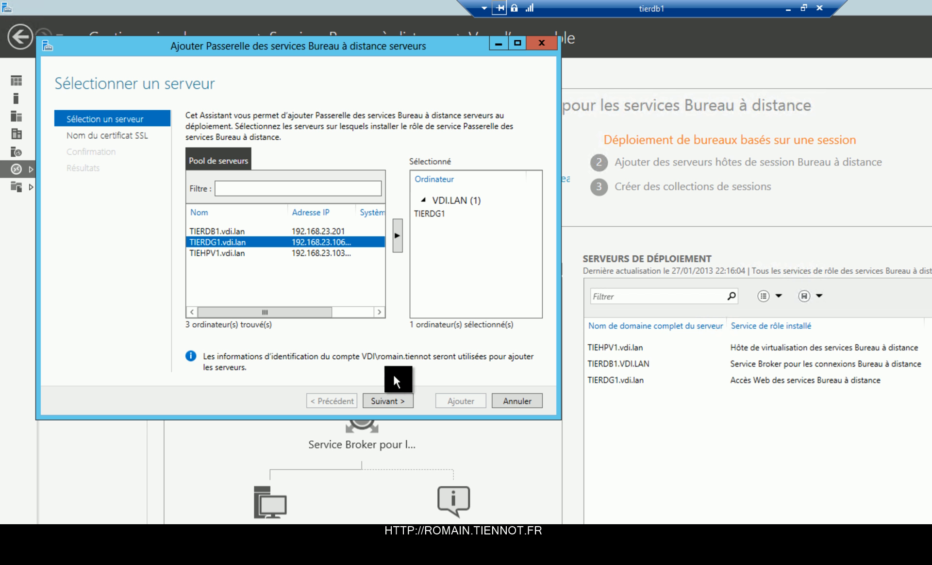
{"action": "left_click", "coordinate": [391, 403]}
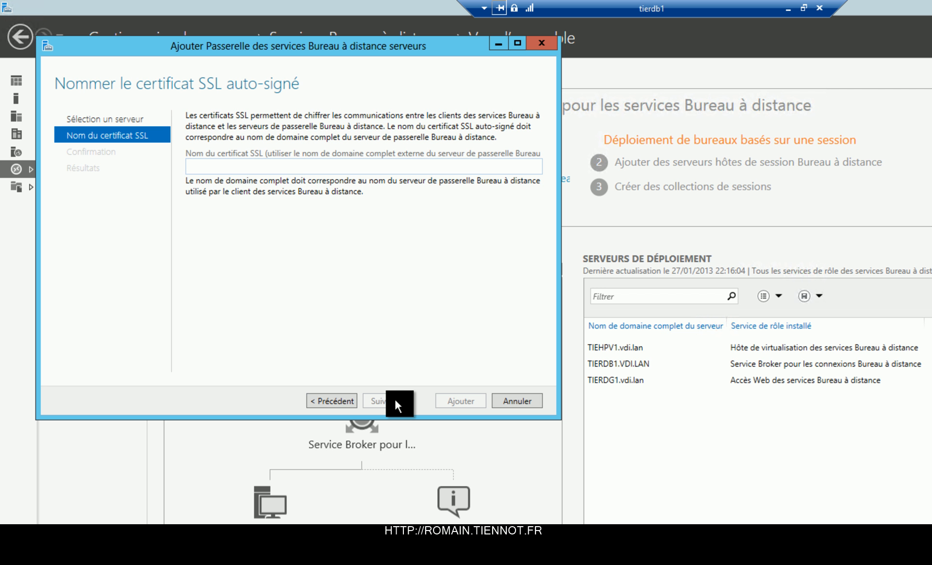
Step: Set the SSL certificate name to home.tiennot.fr and install the RD Gateway role on TIERDG1
{"action": "type", "text": "home"}
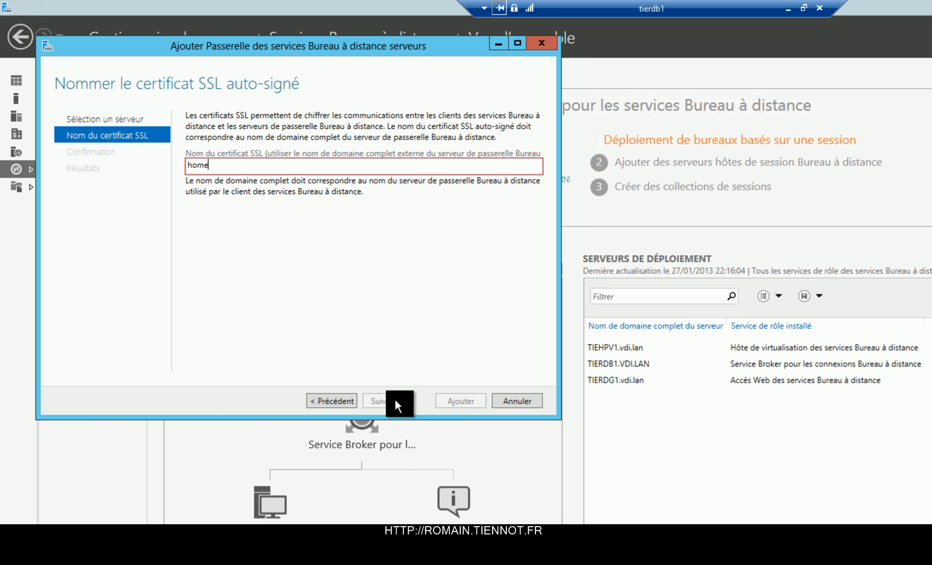
{"action": "type", "text": ".tiennot.fr"}
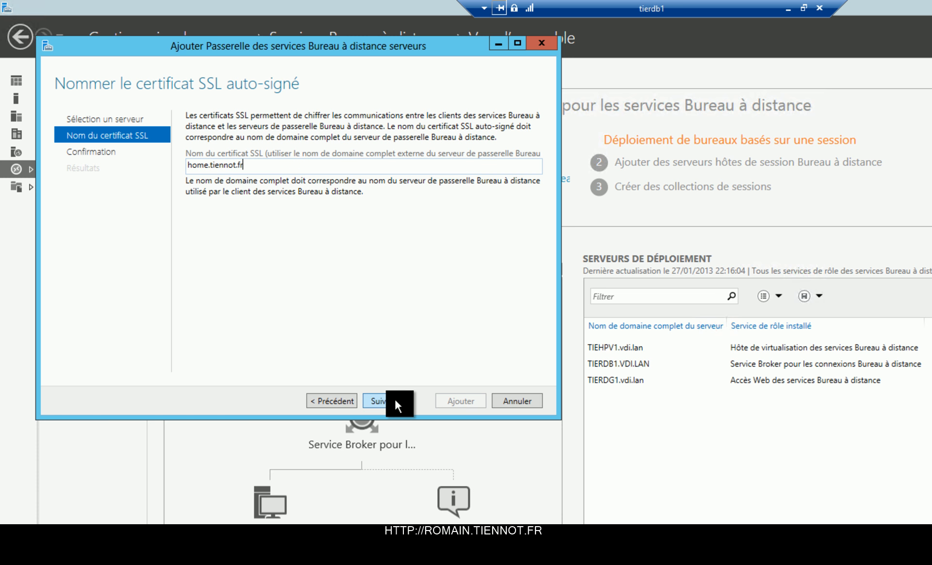
{"action": "left_click", "coordinate": [384, 401]}
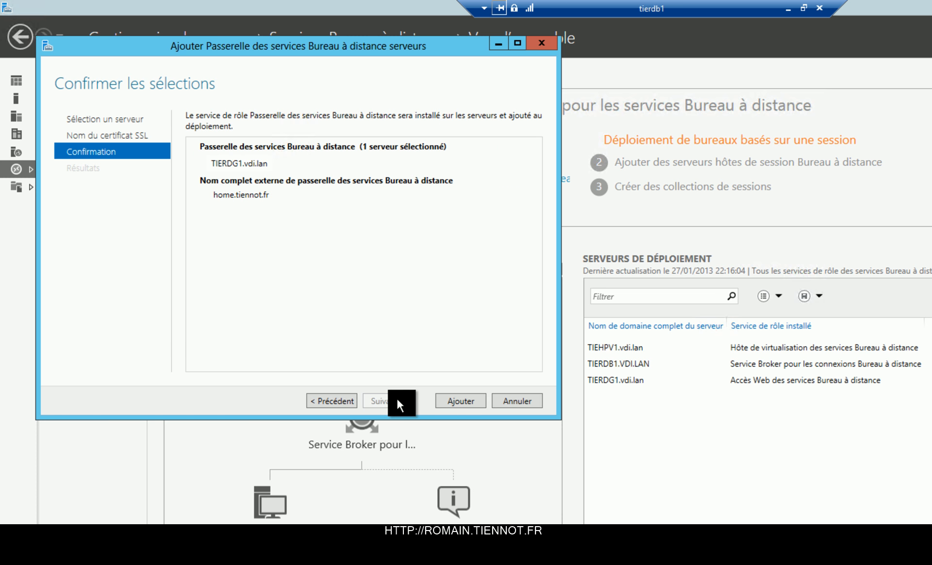
{"action": "left_click", "coordinate": [456, 399]}
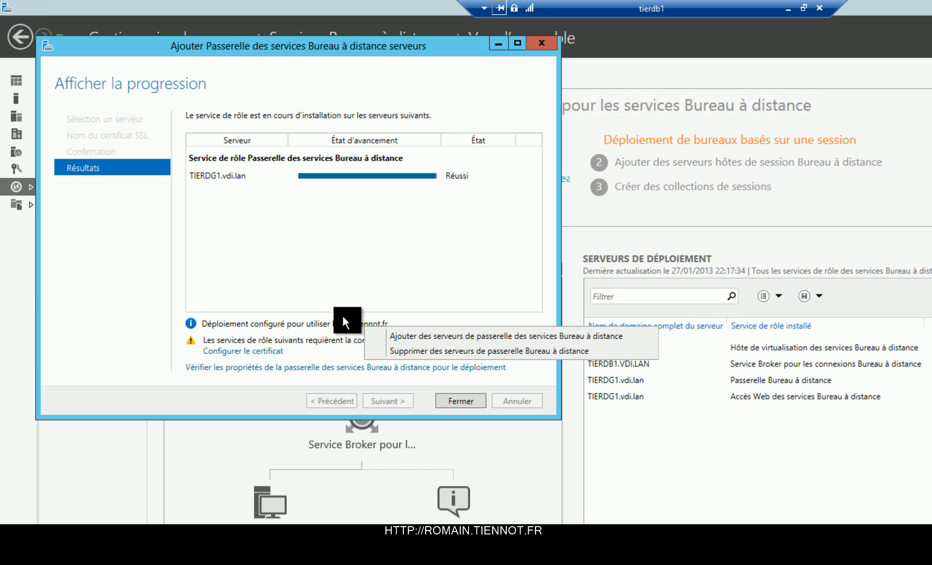
Step: Open the deployment's certificate configuration and select the RD Gateway role's certificate entry
{"action": "left_click", "coordinate": [265, 350]}
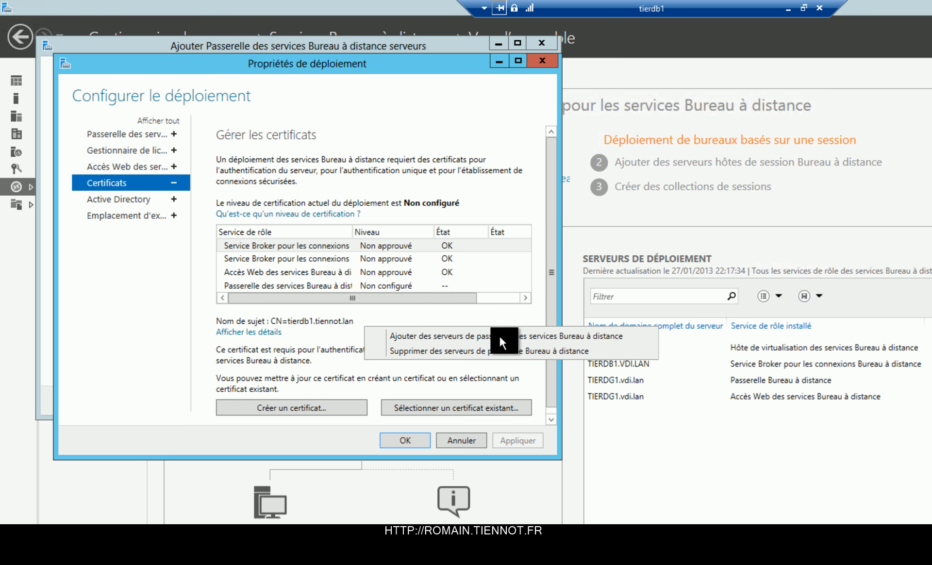
{"action": "left_click_drag", "start_coordinate": [427, 64], "coordinate": [931, 86]}
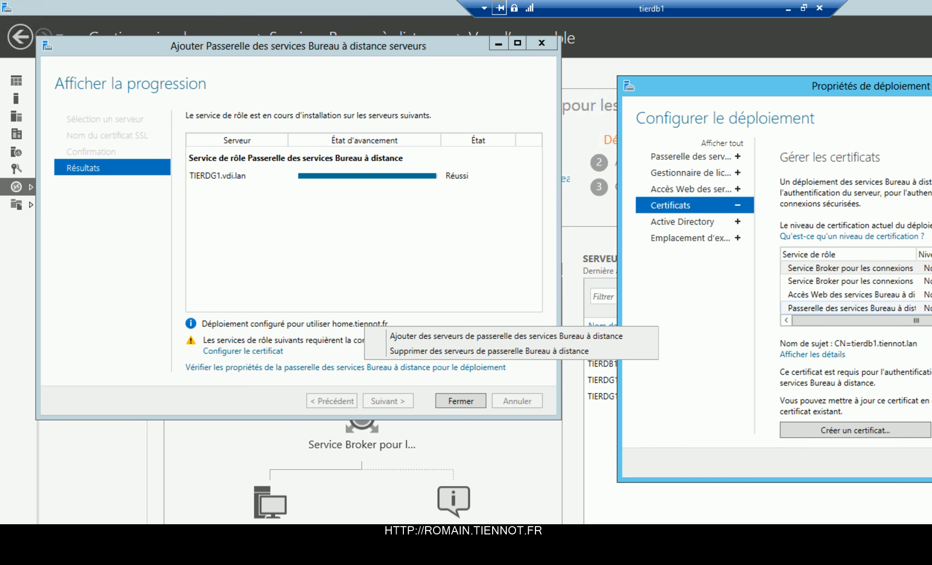
{"action": "left_click", "coordinate": [852, 309]}
{"action": "scroll", "coordinate": [854, 311], "scroll_direction": "down", "scroll_amount": 3}
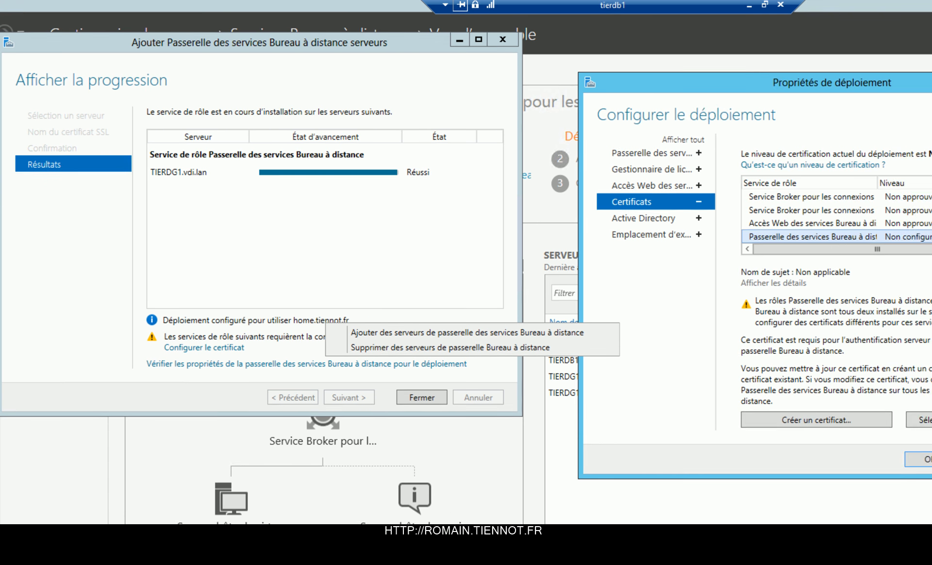
{"action": "left_click", "coordinate": [649, 390]}
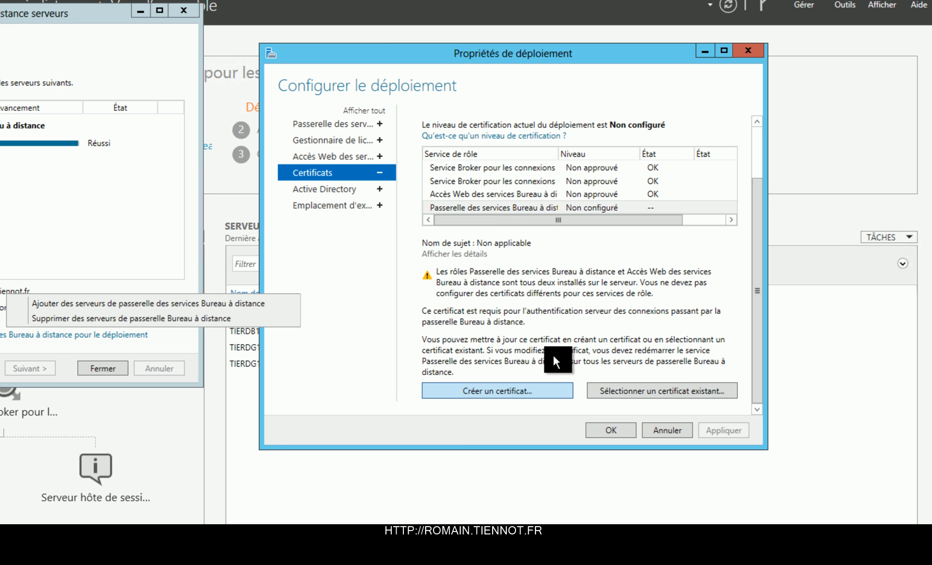
Step: Create a home.tiennot.fr certificate saved as home.tiennot.fr.pfx on the Desktop and apply it to RD Gateway
{"action": "left_click", "coordinate": [15, 118]}
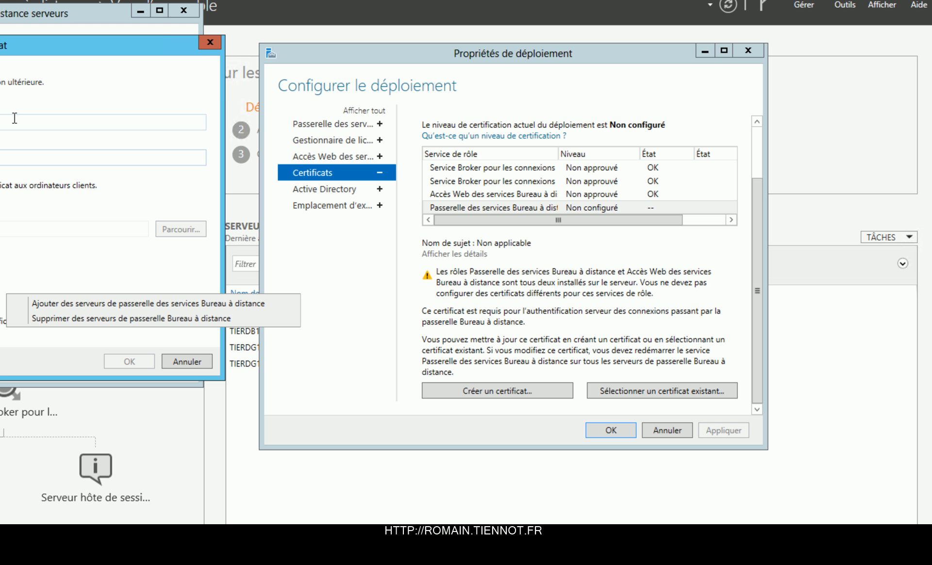
{"action": "left_click", "coordinate": [165, 226]}
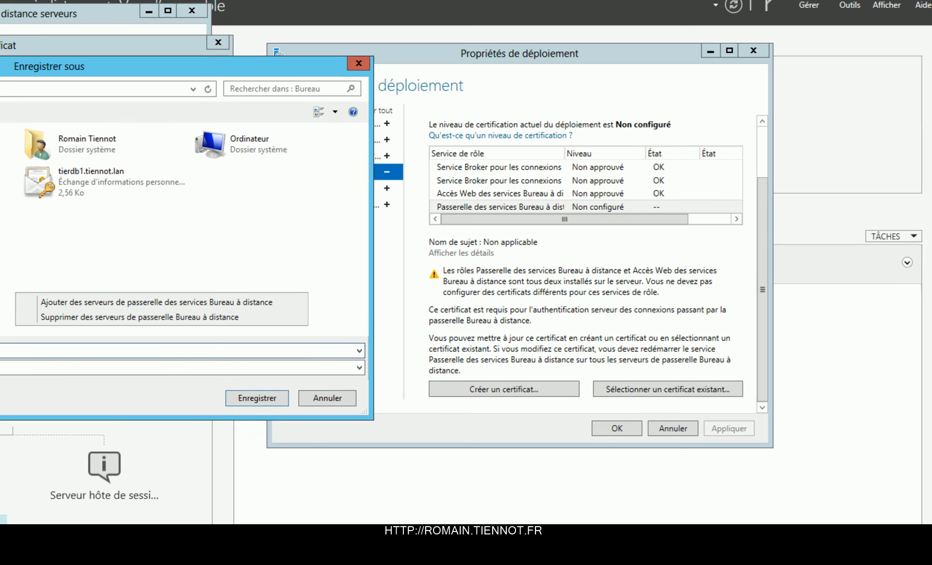
{"action": "key", "text": "Return"}
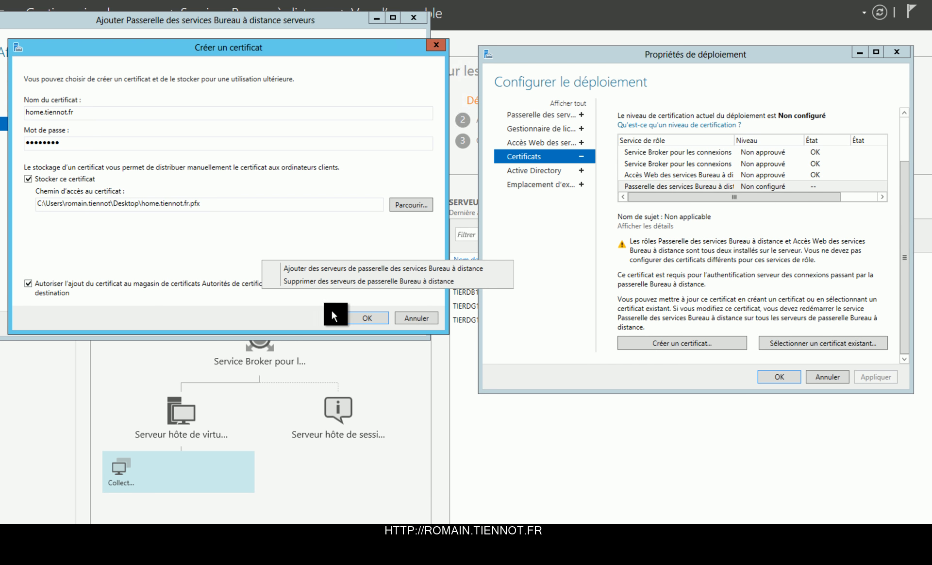
{"action": "left_click", "coordinate": [364, 318]}
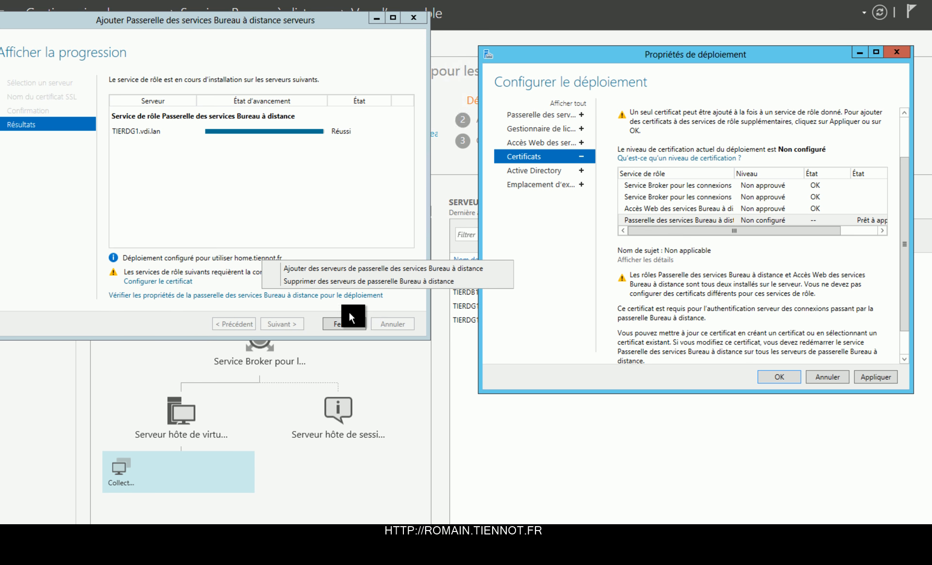
{"action": "left_click", "coordinate": [870, 374]}
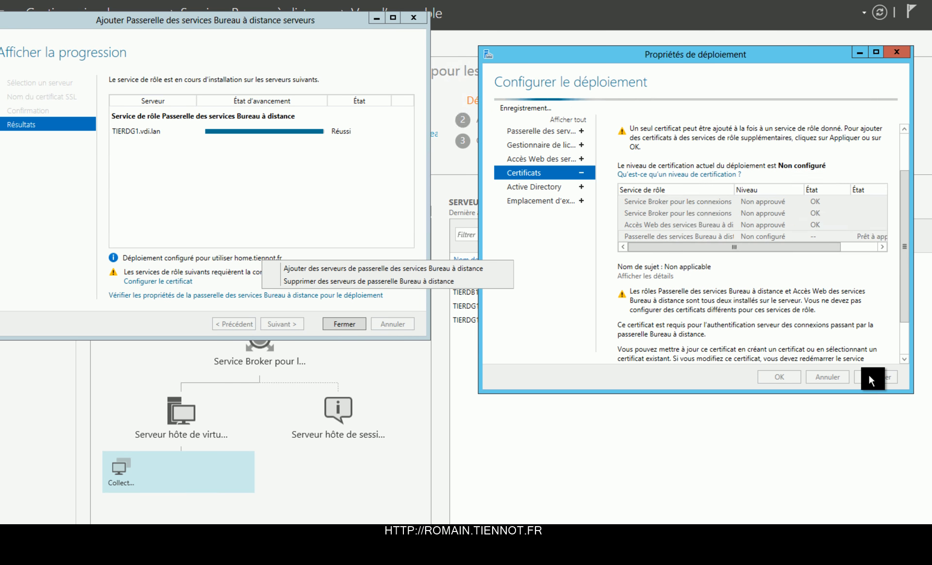
{"action": "left_click", "coordinate": [833, 238]}
{"action": "left_click", "coordinate": [823, 228]}
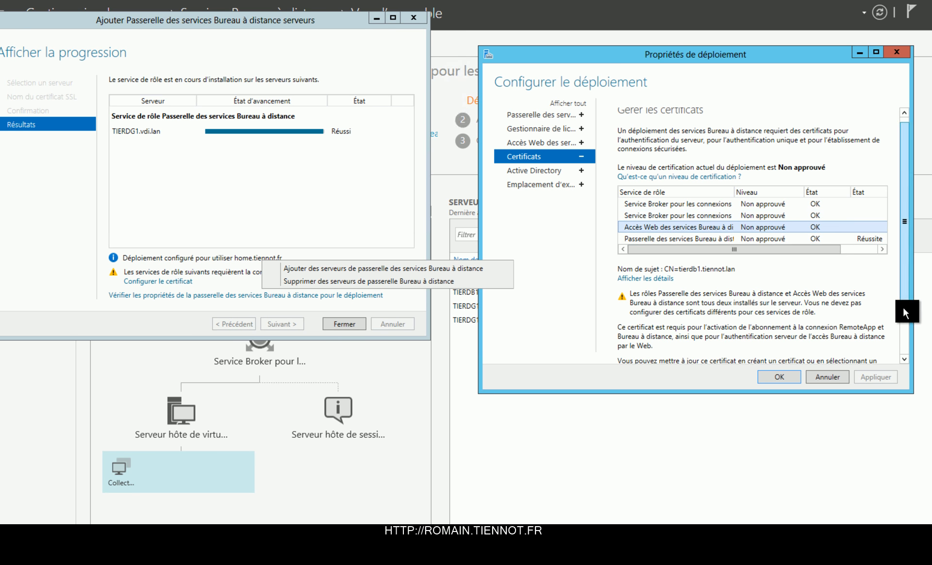
Step: Apply the existing home.tiennot.fr.pfx to RD Web Access, entering its password and allowing trusted-store addition
{"action": "left_click_drag", "start_coordinate": [903, 298], "coordinate": [907, 334]}
{"action": "left_click", "coordinate": [855, 343]}
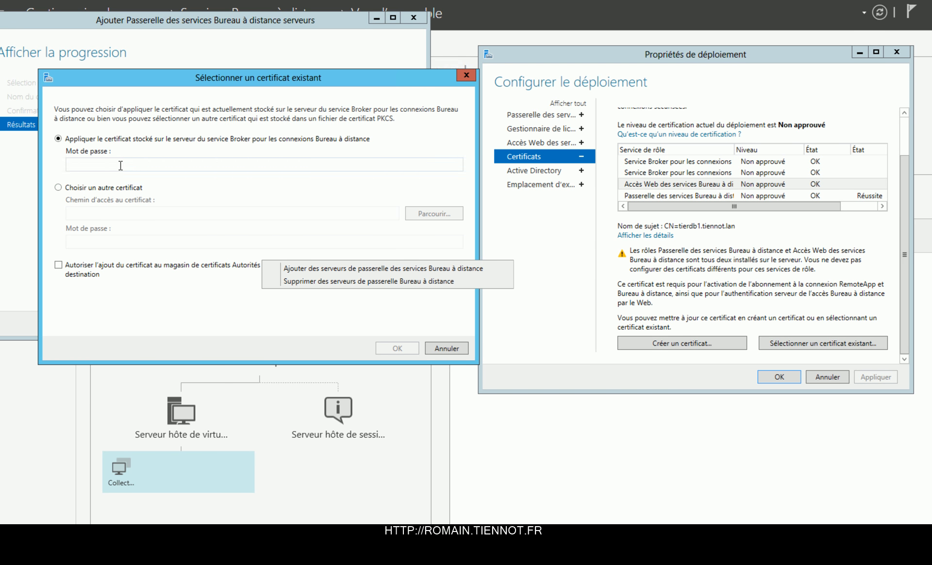
{"action": "left_click", "coordinate": [146, 183]}
{"action": "left_click", "coordinate": [413, 211]}
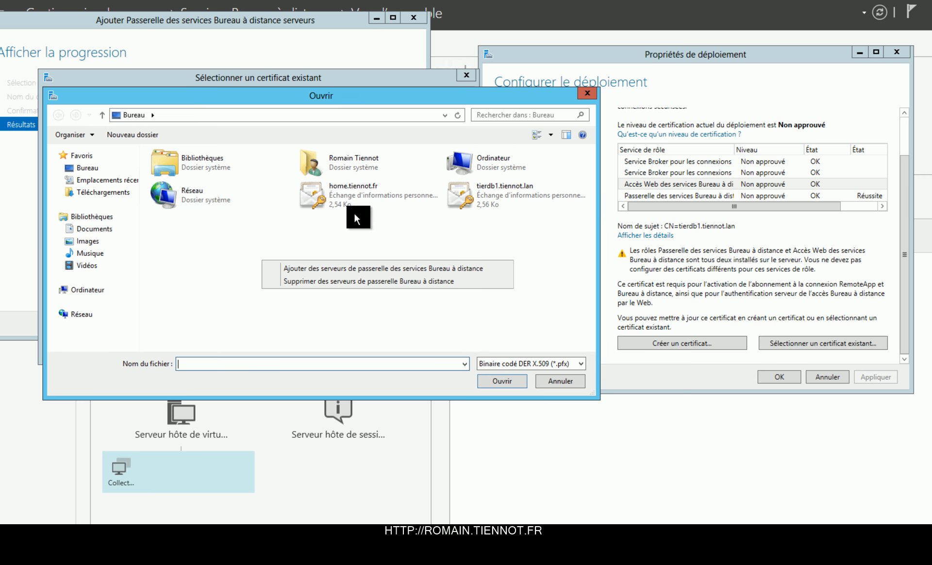
{"action": "double_click", "coordinate": [427, 200]}
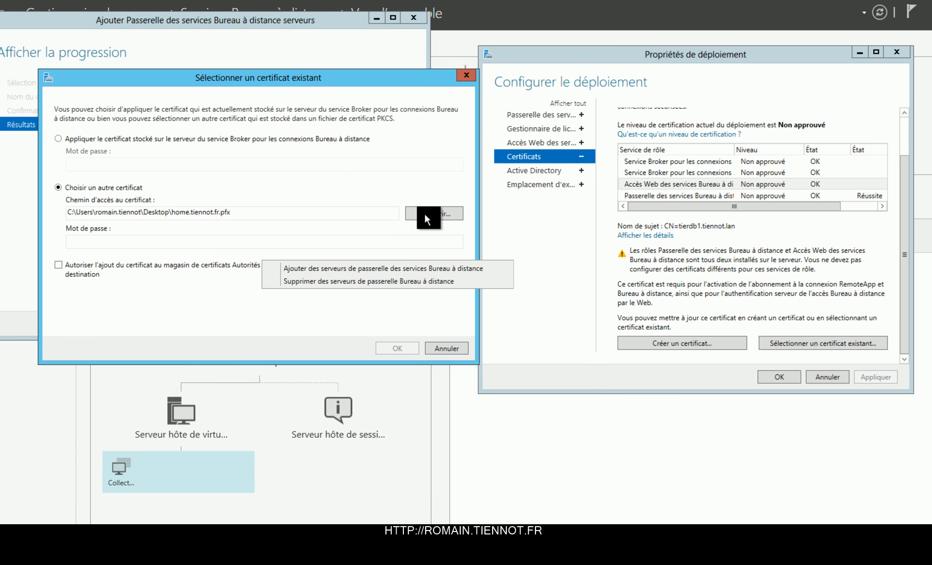
{"action": "left_click", "coordinate": [338, 242]}
{"action": "type", "text": "********"}
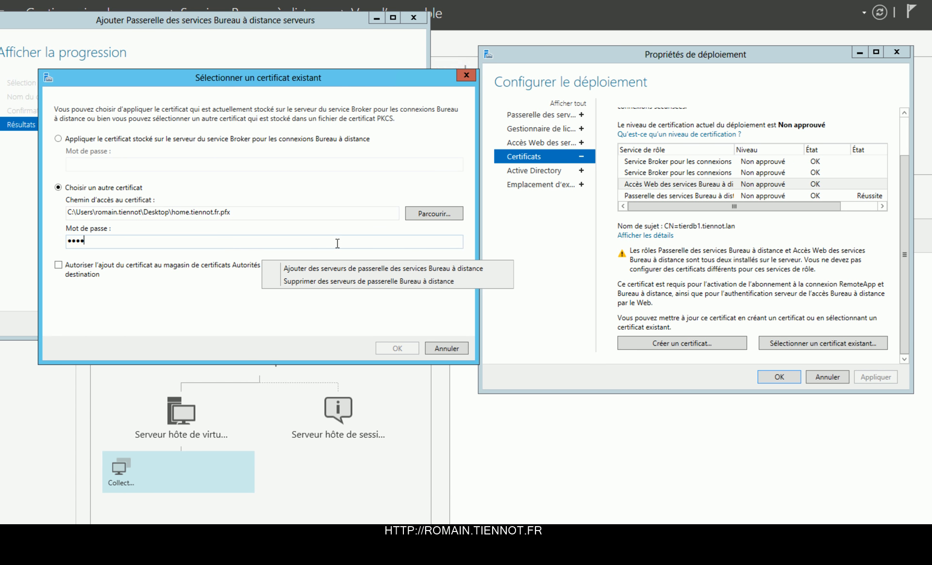
{"action": "key", "text": "Tab"}
{"action": "key", "text": "space"}
{"action": "key", "text": "Return"}
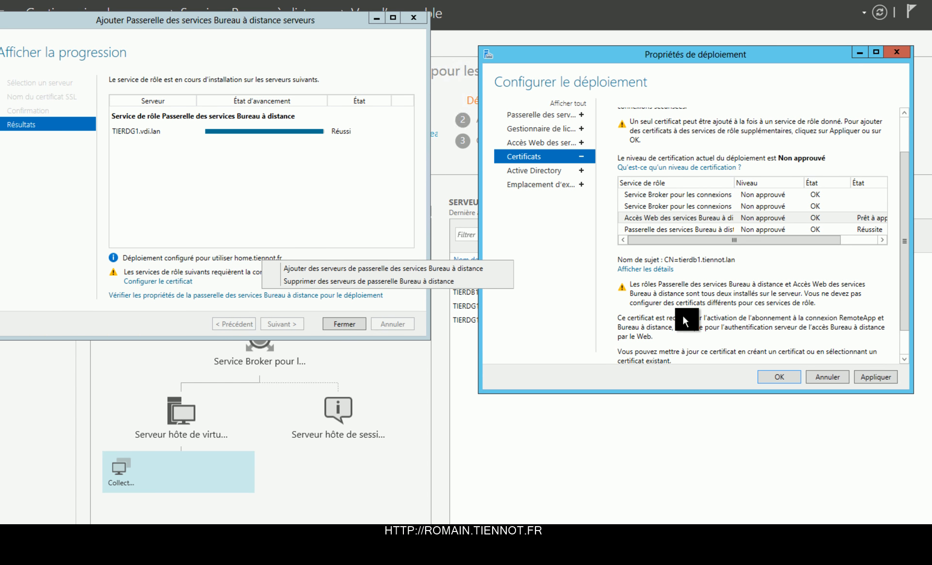
{"action": "left_click", "coordinate": [881, 371]}
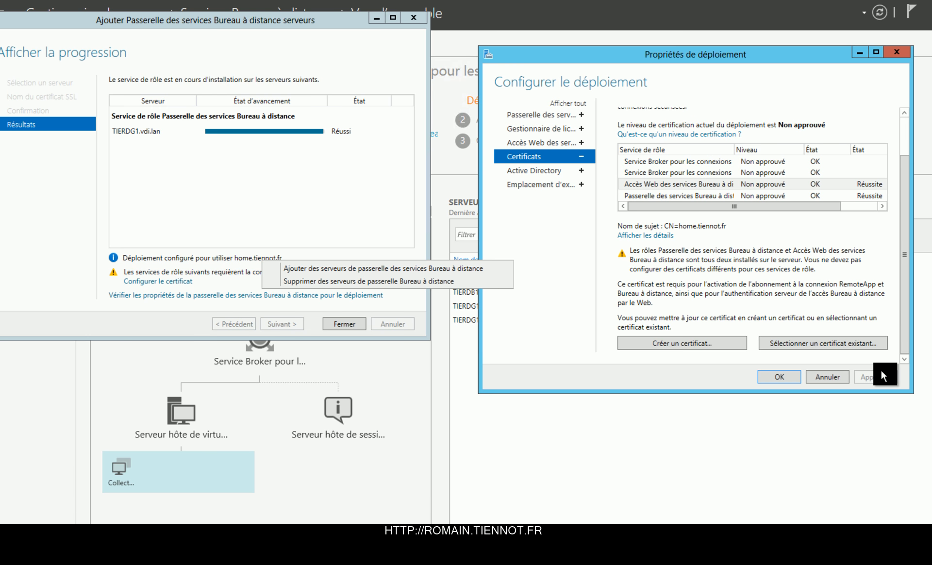
Step: Close the deployment properties and the finished gateway wizard, cancelling a second Add RD Gateway Servers wizard
{"action": "left_click", "coordinate": [788, 379]}
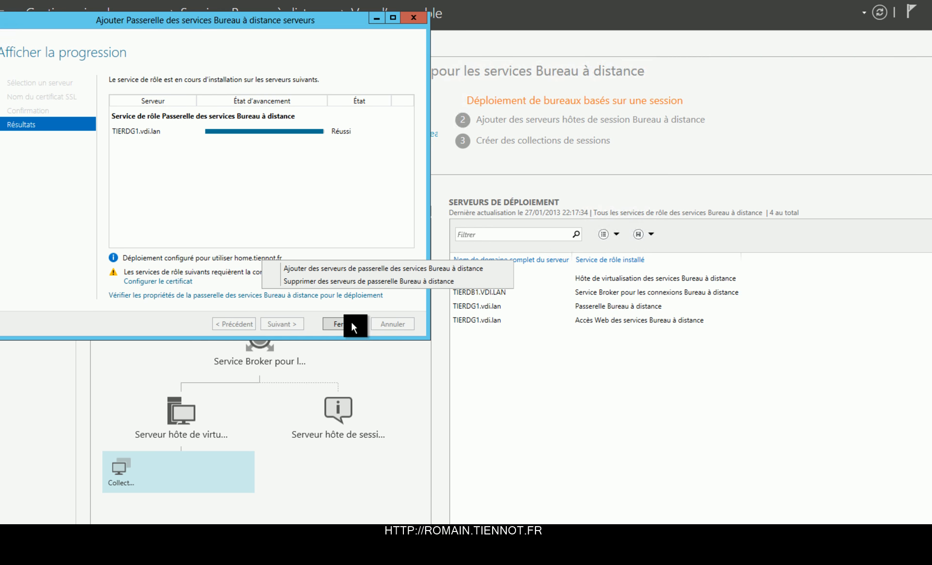
{"action": "left_click", "coordinate": [352, 322]}
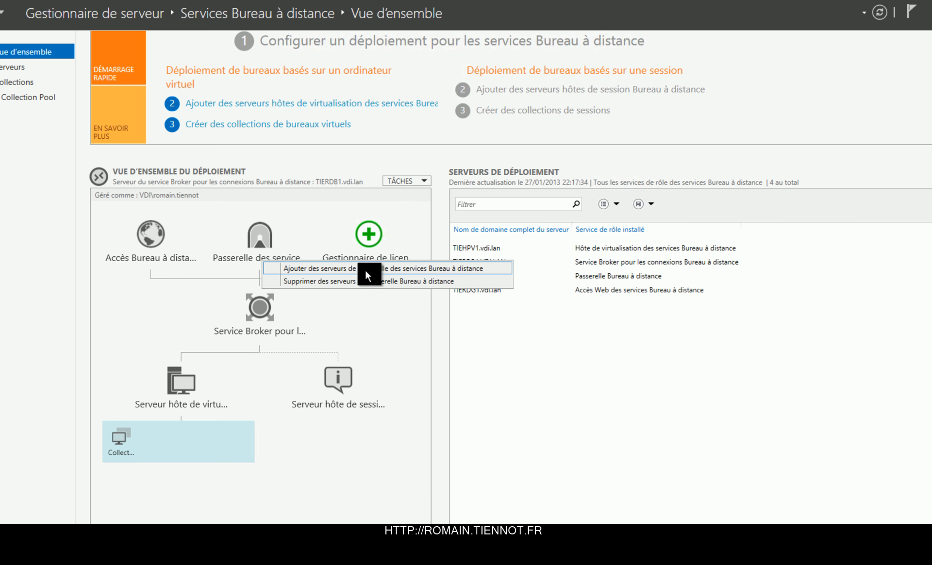
{"action": "left_click", "coordinate": [366, 269]}
{"action": "left_click", "coordinate": [465, 397]}
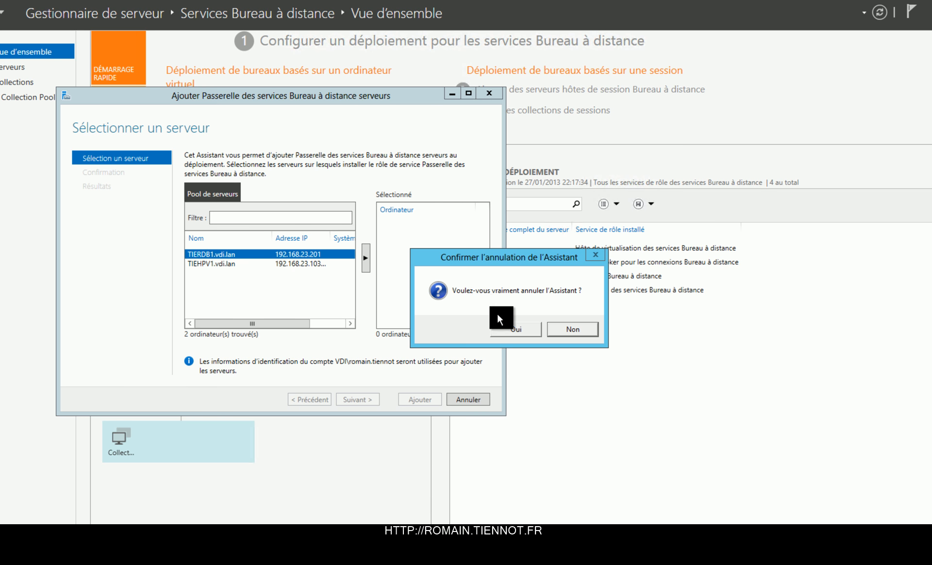
{"action": "left_click", "coordinate": [502, 327]}
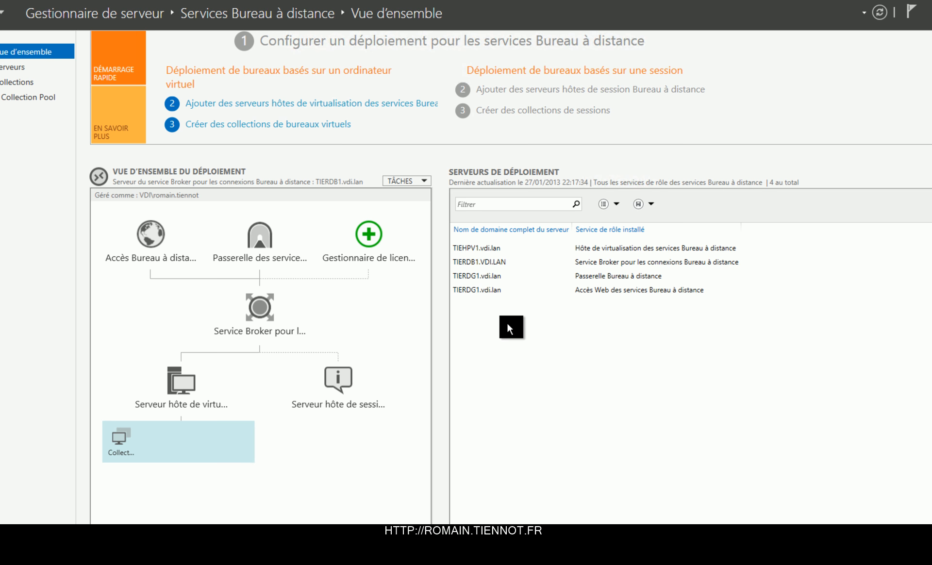
Step: Reopen the deployment properties on the RD Gateway settings page
{"action": "right_click", "coordinate": [258, 247]}
{"action": "left_click", "coordinate": [417, 180]}
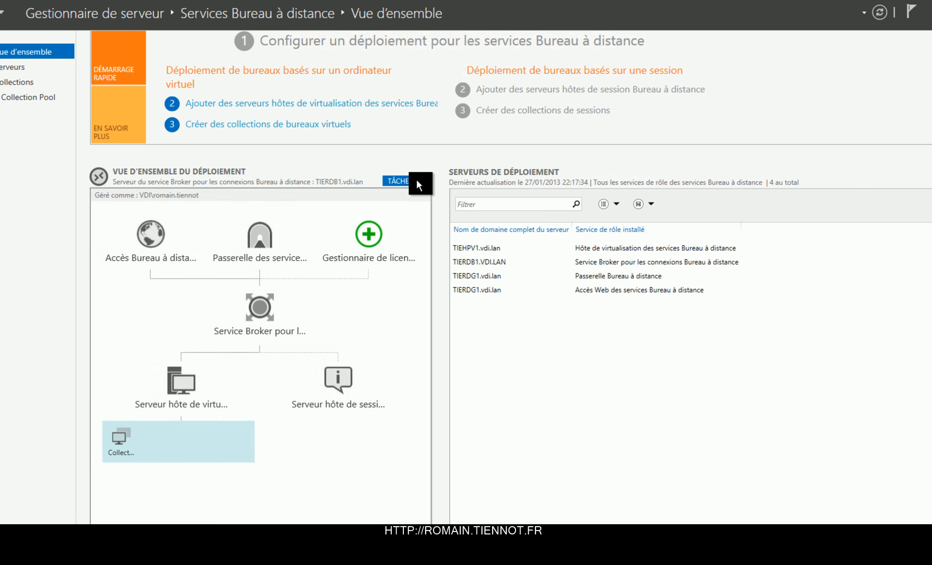
{"action": "left_click", "coordinate": [404, 192]}
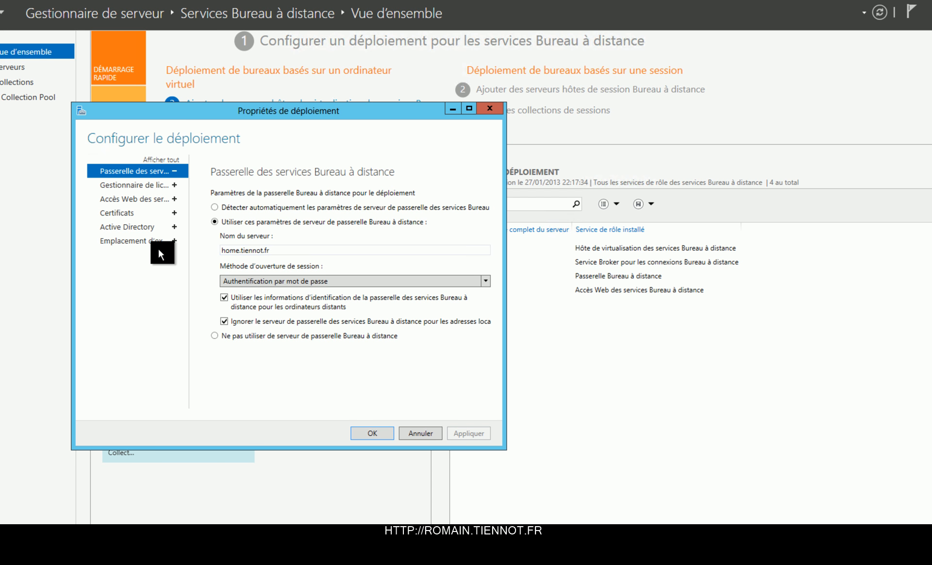
Step: Review the deployment property pages, then choose the Ordinateurs organisational unit under Active Directory and save
{"action": "left_click", "coordinate": [145, 185]}
{"action": "left_click", "coordinate": [143, 196]}
{"action": "left_click", "coordinate": [135, 213]}
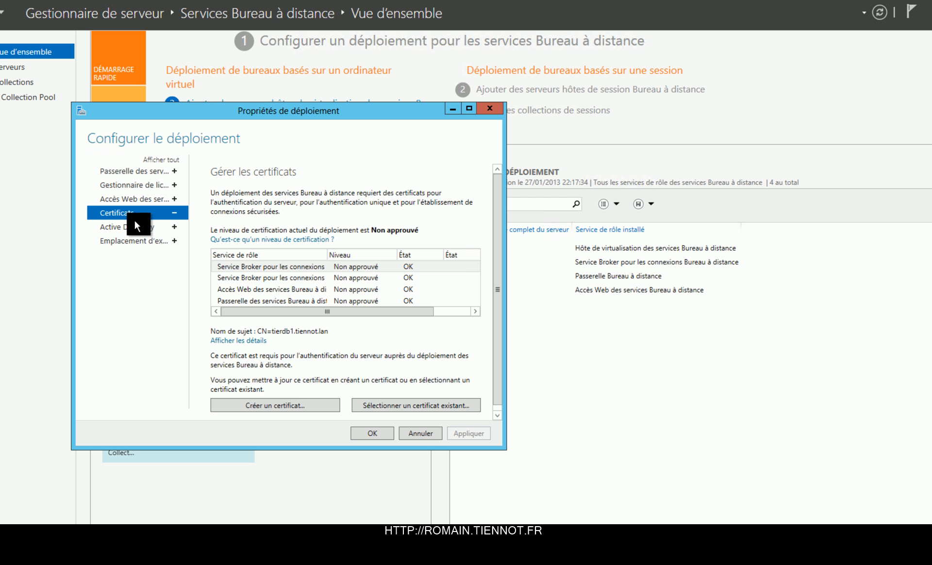
{"action": "left_click", "coordinate": [135, 225]}
{"action": "left_click", "coordinate": [136, 240]}
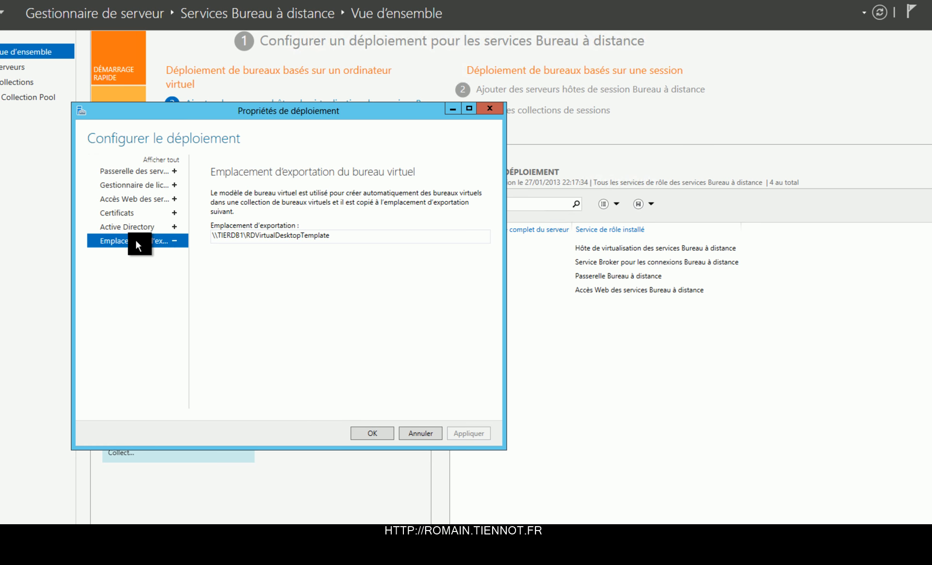
{"action": "left_click", "coordinate": [156, 227]}
{"action": "left_click", "coordinate": [294, 303]}
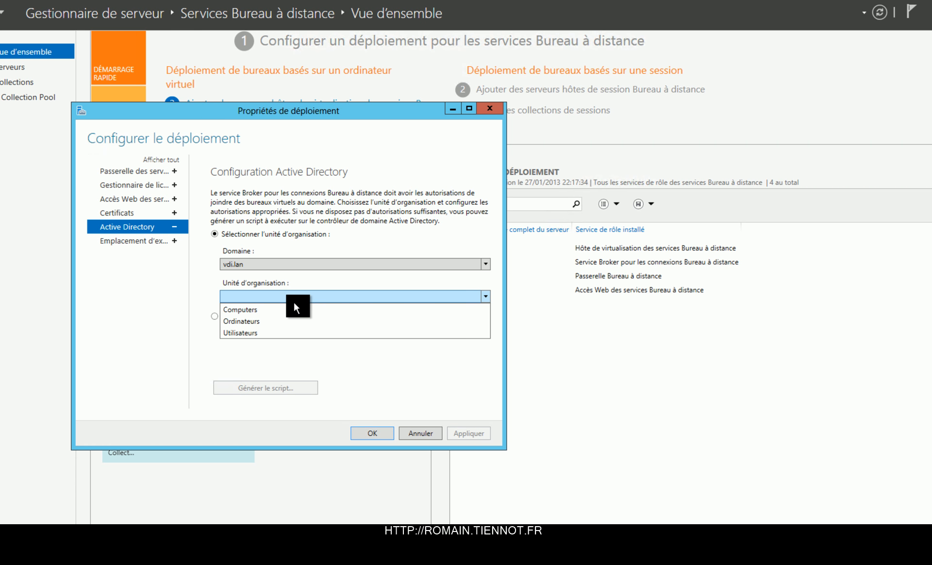
{"action": "left_click", "coordinate": [284, 322]}
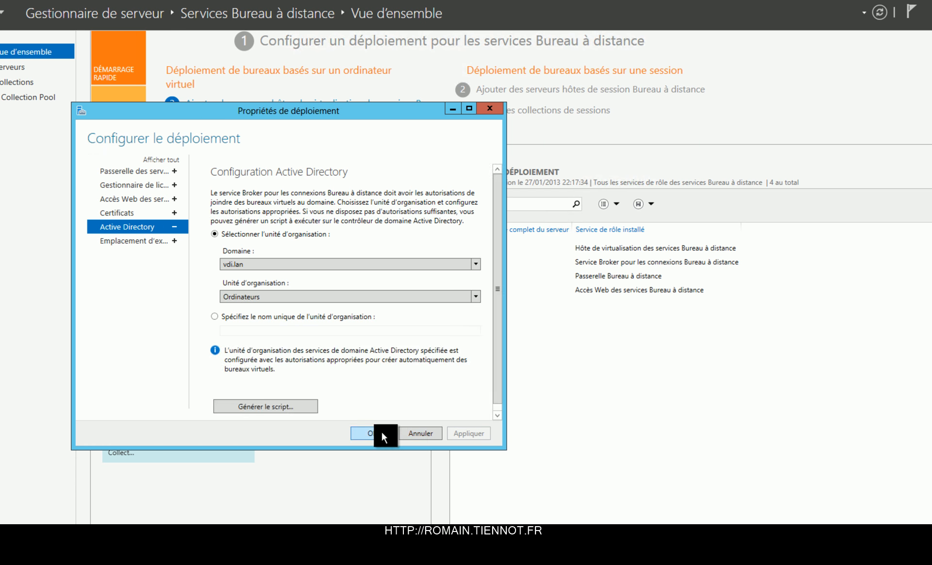
{"action": "left_click", "coordinate": [381, 432]}
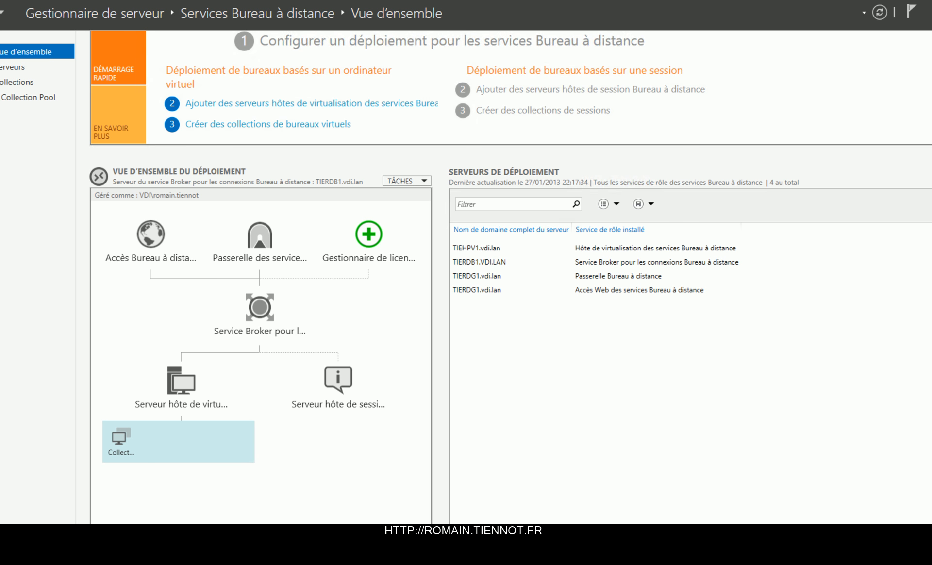
Step: Run mstsc, connect to tierdg1 and log in with the account password
{"action": "double_click", "coordinate": [537, 1]}
{"action": "key", "text": "super+r"}
{"action": "type", "text": "mstsc"}
{"action": "key", "text": "Return"}
{"action": "type", "text": "tierf"}
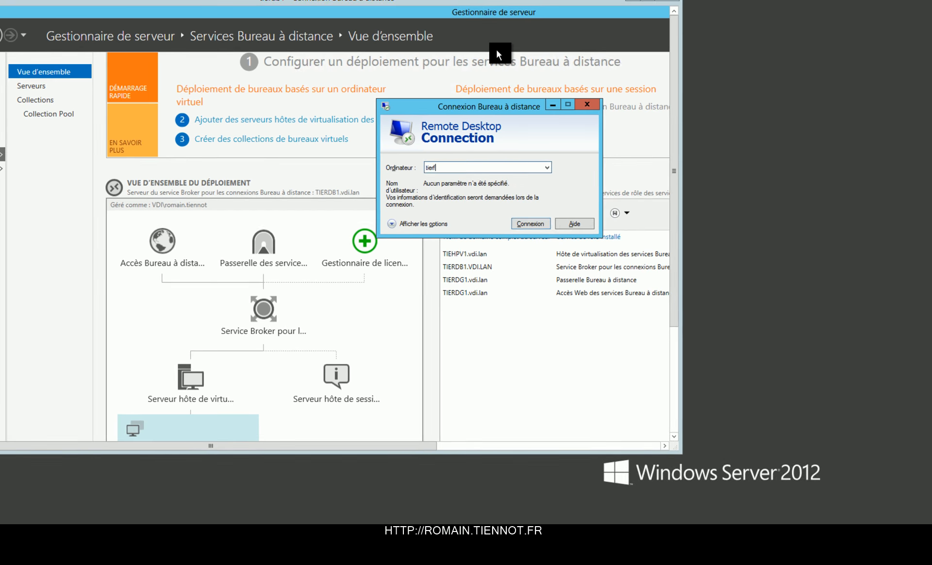
{"action": "key", "text": "BackSpace"}
{"action": "type", "text": "dg1"}
{"action": "key", "text": "Return"}
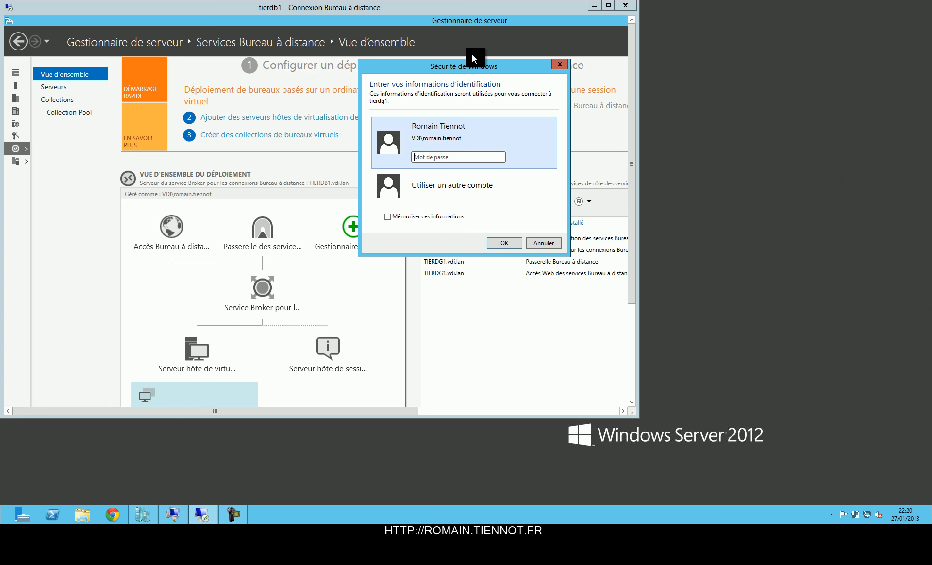
{"action": "type", "text": "P@ssw0rd"}
{"action": "key", "text": "Return"}
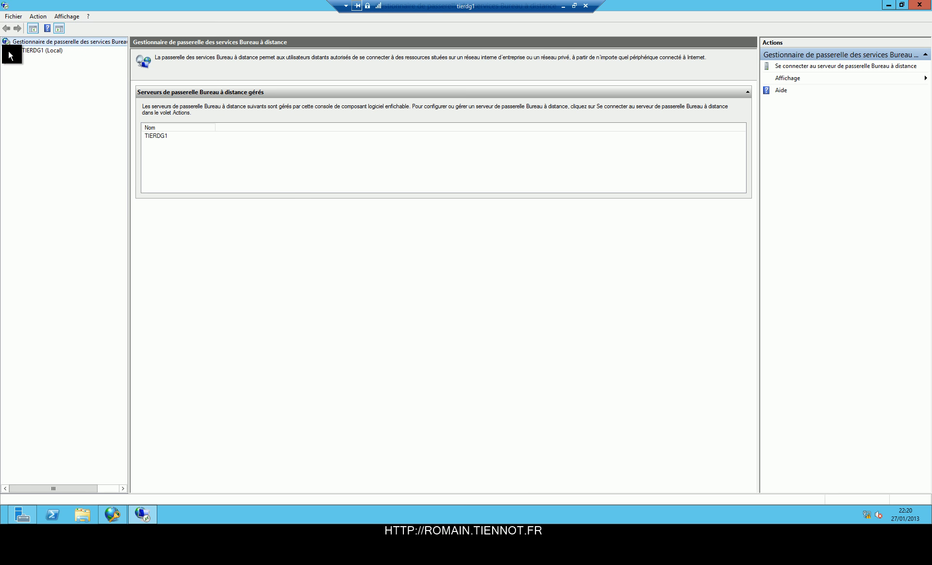
Step: Open the TIERDG1 server properties from the RD Gateway Manager tree
{"action": "left_click", "coordinate": [7, 51]}
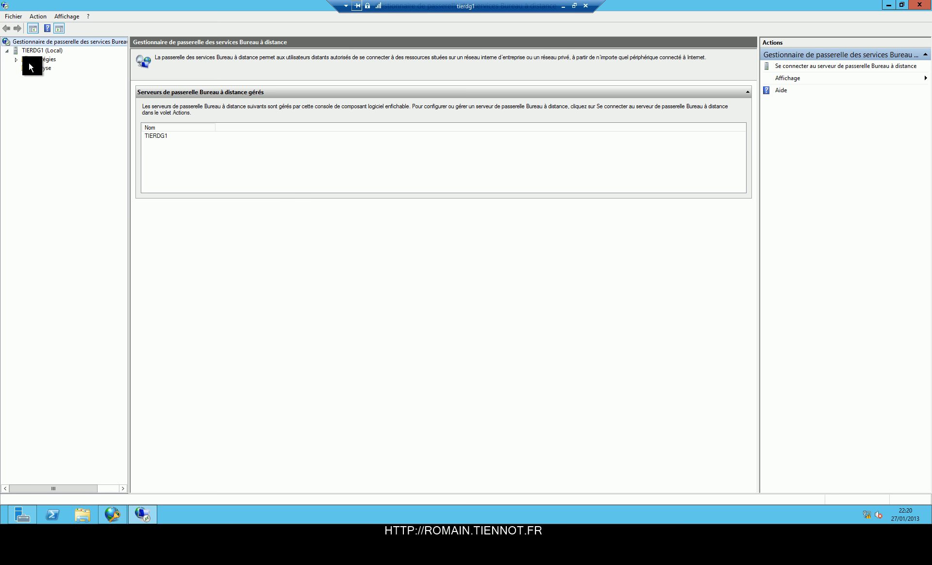
{"action": "left_click", "coordinate": [16, 59]}
{"action": "left_click", "coordinate": [59, 96]}
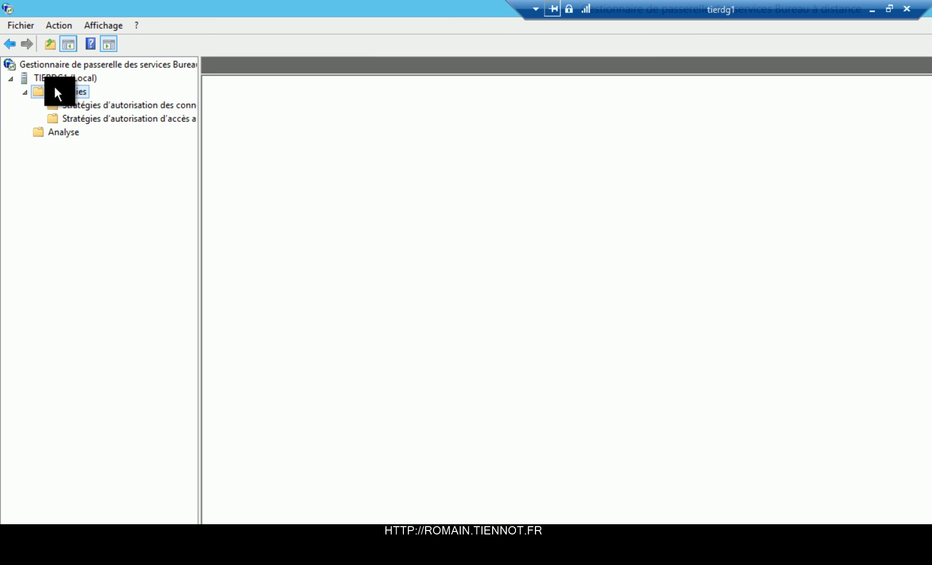
{"action": "left_click", "coordinate": [51, 85]}
{"action": "right_click", "coordinate": [52, 74]}
{"action": "left_click", "coordinate": [99, 142]}
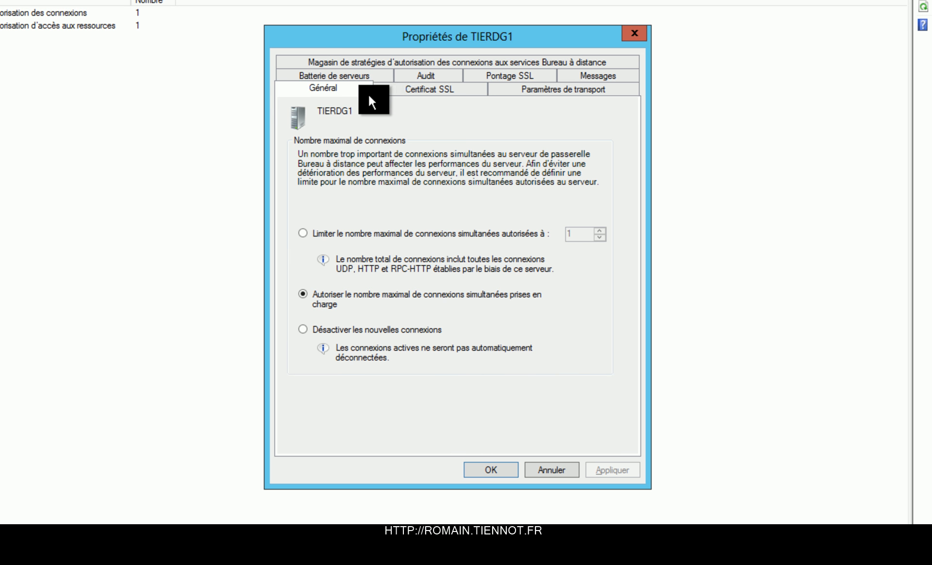
Step: Install the home.tiennot.fr certificate (expiring 27/01/2014) as the gateway's SSL certificate, then choose importing a certificate file
{"action": "left_click", "coordinate": [417, 89]}
{"action": "left_click", "coordinate": [513, 334]}
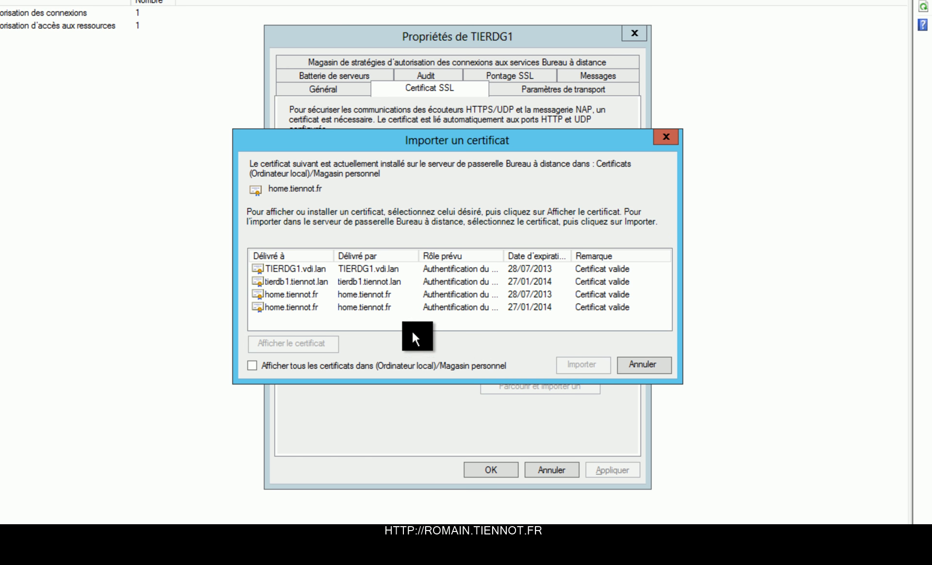
{"action": "left_click", "coordinate": [401, 367]}
{"action": "left_click", "coordinate": [417, 366]}
{"action": "left_click", "coordinate": [414, 308]}
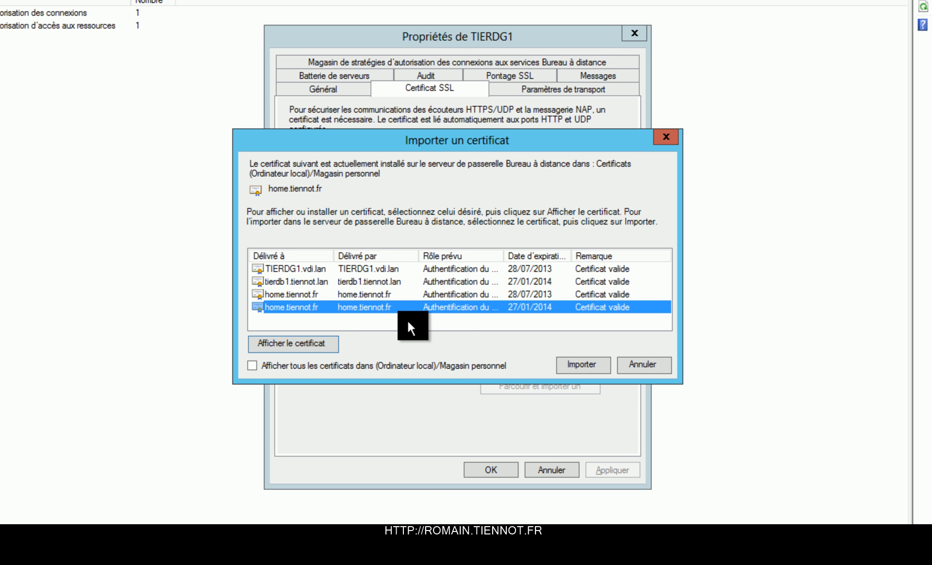
{"action": "left_click", "coordinate": [593, 367]}
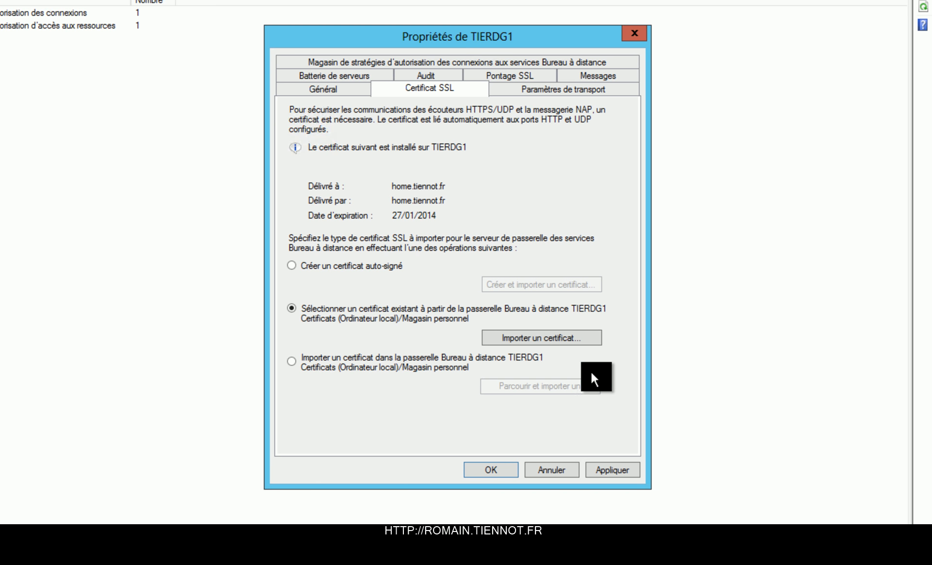
{"action": "left_click", "coordinate": [425, 365]}
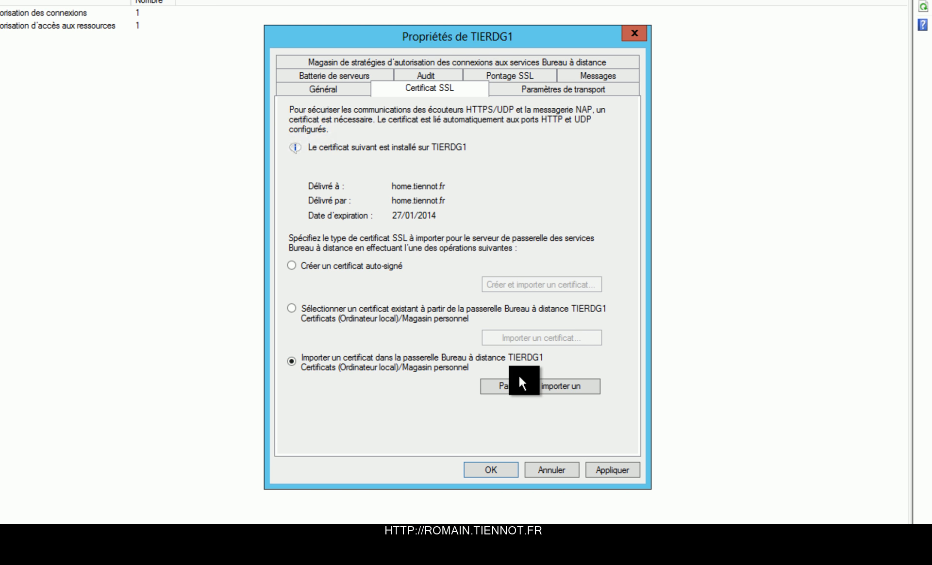
{"action": "left_click", "coordinate": [518, 382]}
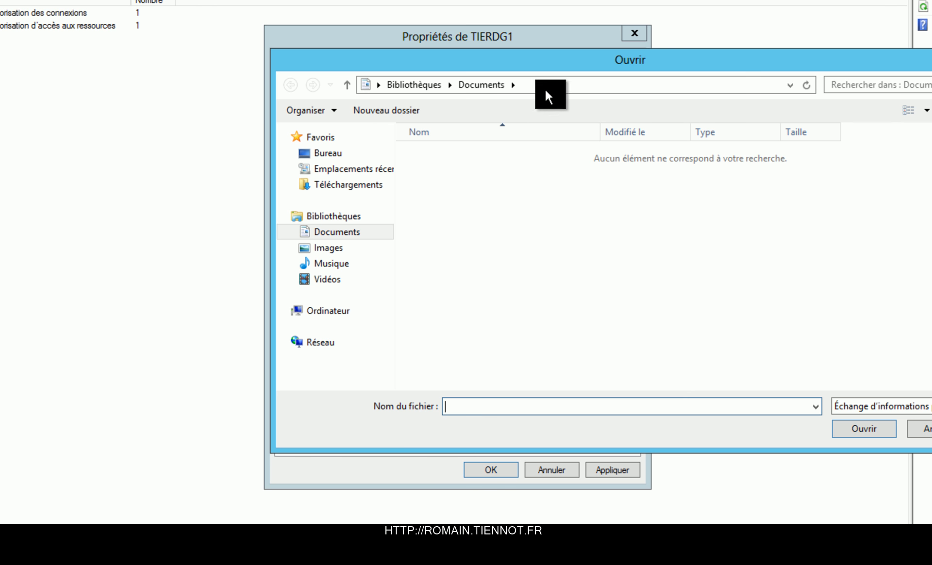
Step: Open home.tiennot.fr.pfx from the user's Bureau folder on tierdb1's c$ share
{"action": "left_click", "coordinate": [547, 90]}
{"action": "type", "text": "\\t"}
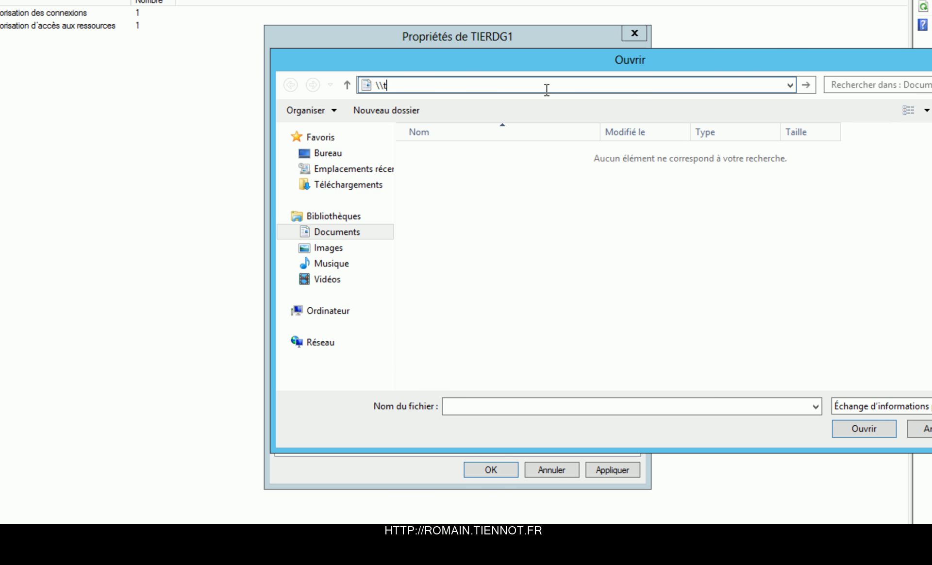
{"action": "type", "text": "ierdb1\\c$"}
{"action": "key", "text": "Return"}
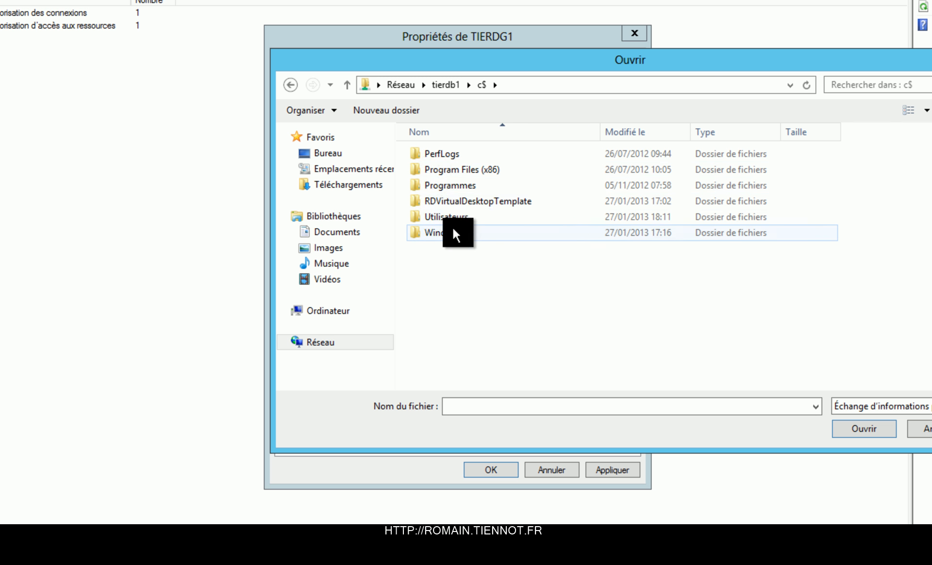
{"action": "double_click", "coordinate": [454, 216]}
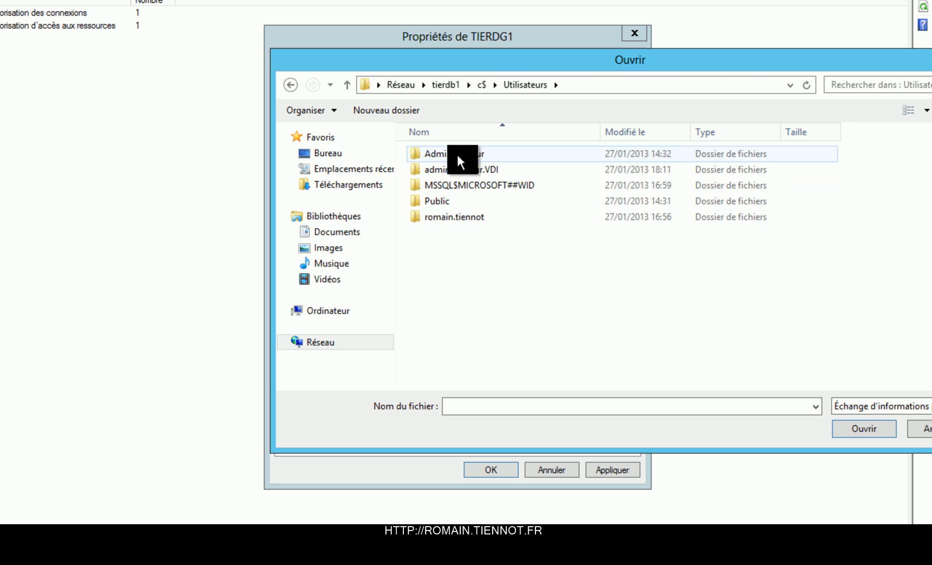
{"action": "double_click", "coordinate": [445, 213]}
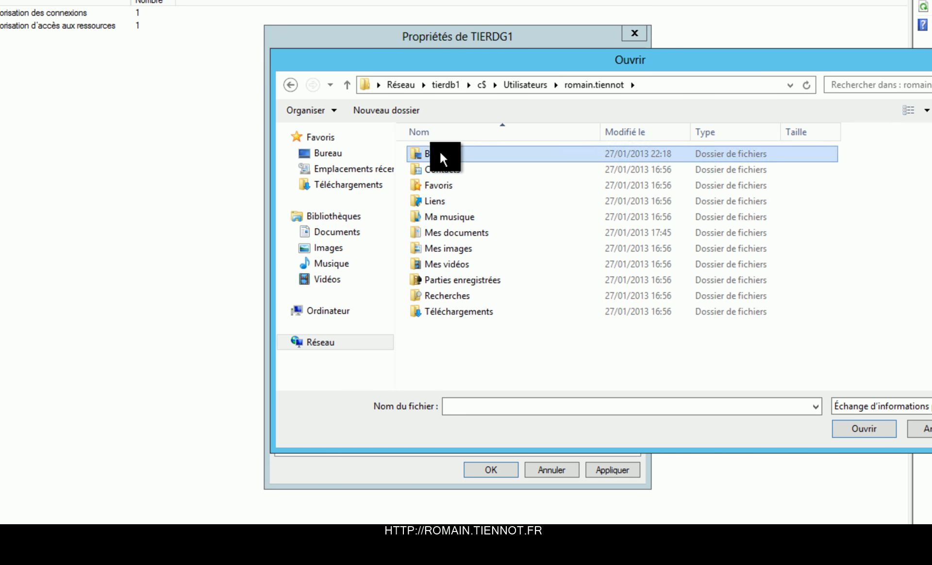
{"action": "double_click", "coordinate": [440, 154]}
{"action": "double_click", "coordinate": [451, 153]}
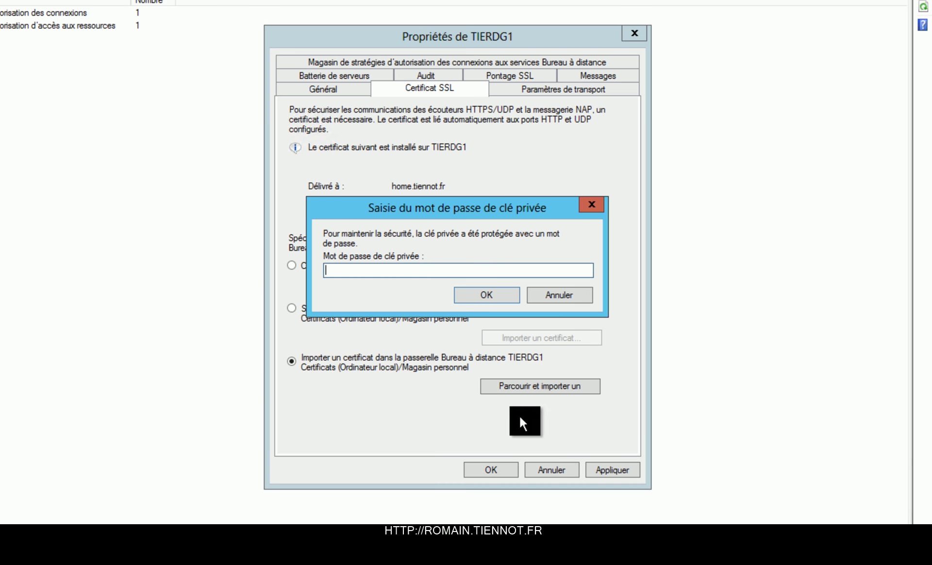
Step: Enter the private key password to import the certificate, then apply and close the TIERDG1 properties
{"action": "type", "text": "**********"}
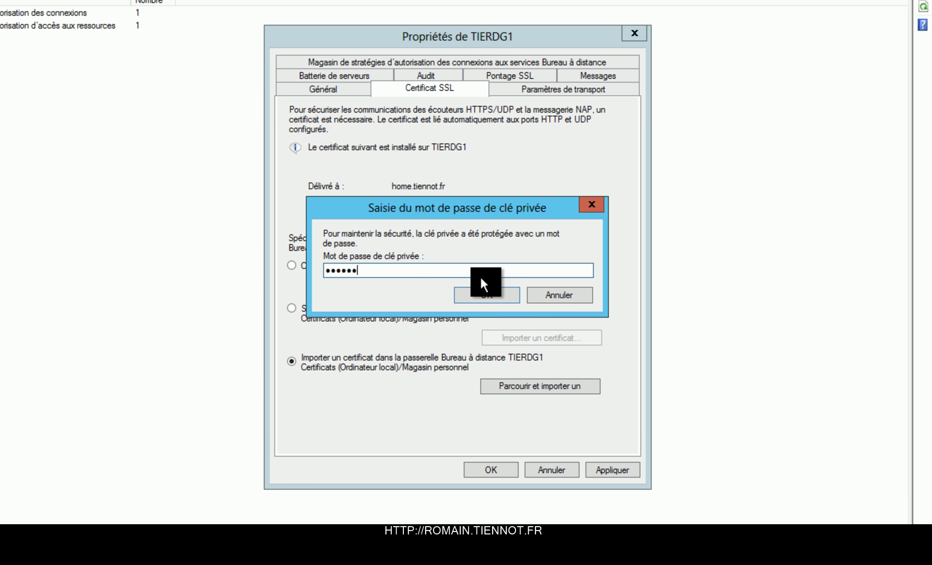
{"action": "key", "text": "Return"}
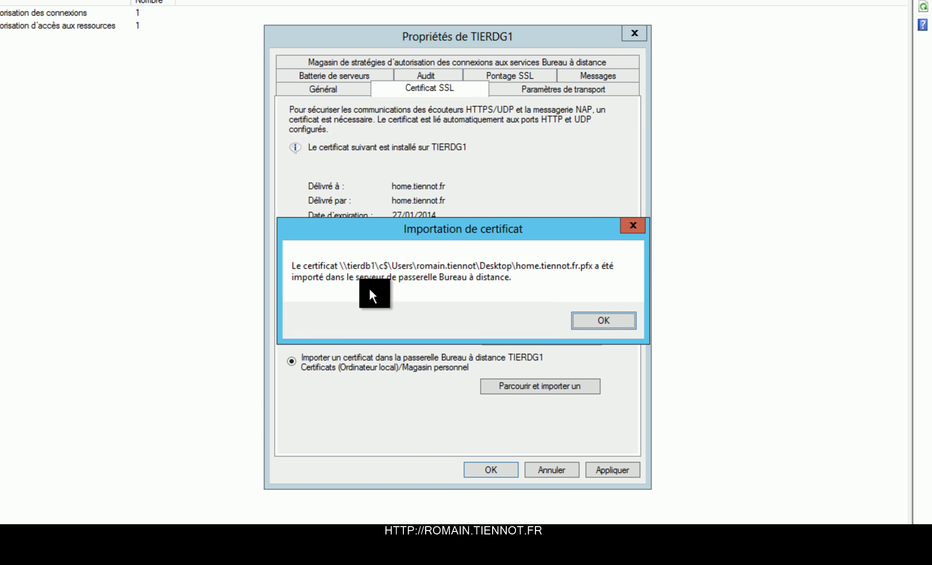
{"action": "left_click", "coordinate": [602, 320]}
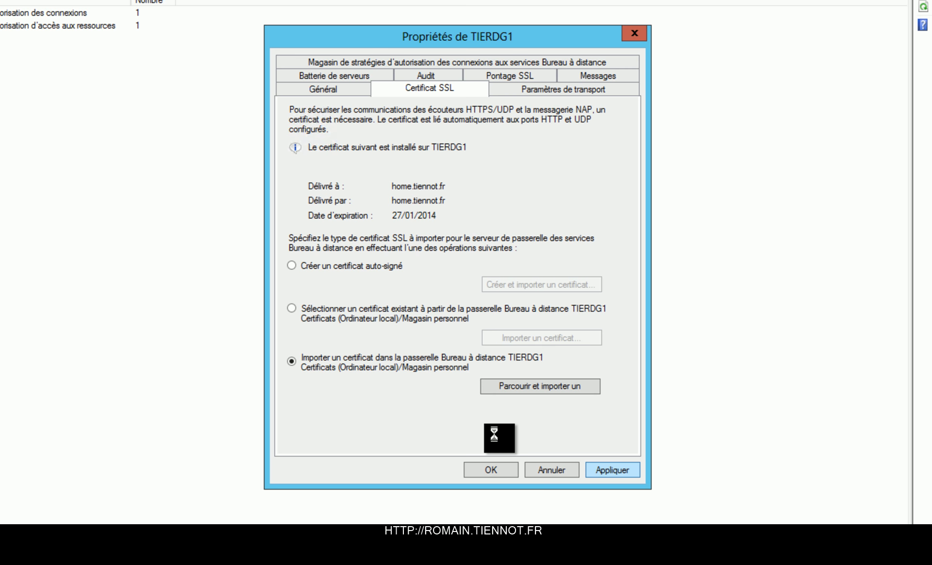
{"action": "left_click", "coordinate": [499, 473]}
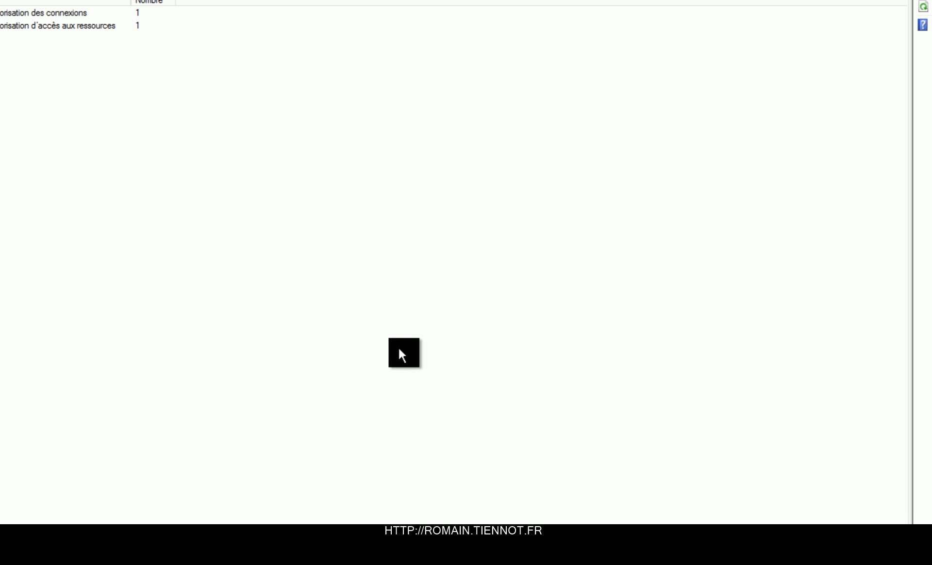
Step: Window the remote session and sign in to RD Web Access with the domain username and password
{"action": "key", "text": "ctrl+alt+Break"}
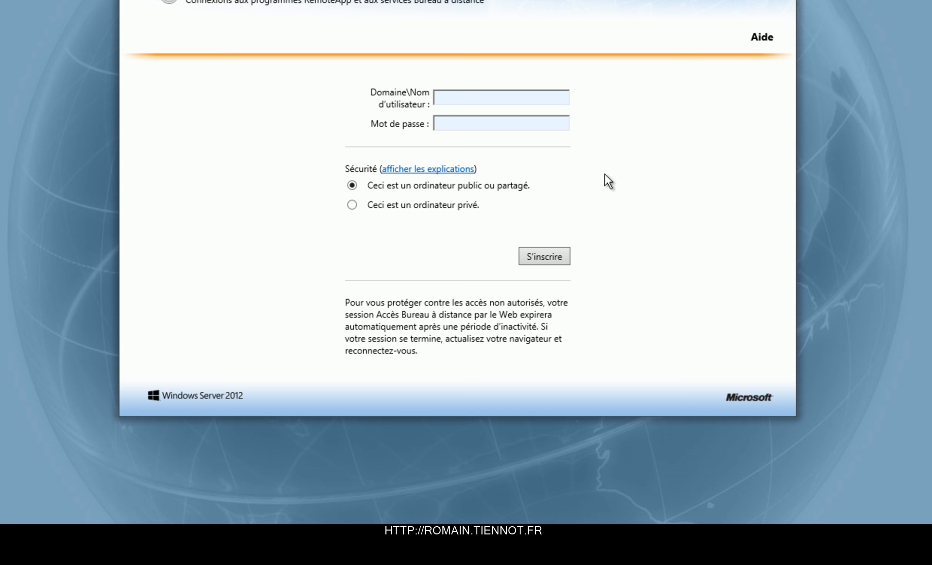
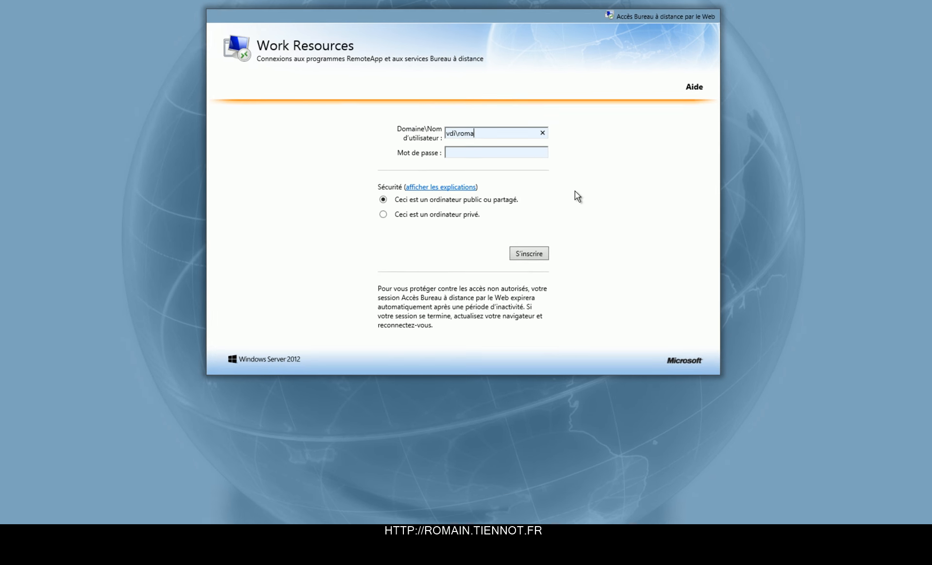
{"action": "key", "text": "Tab"}
{"action": "type", "text": "********"}
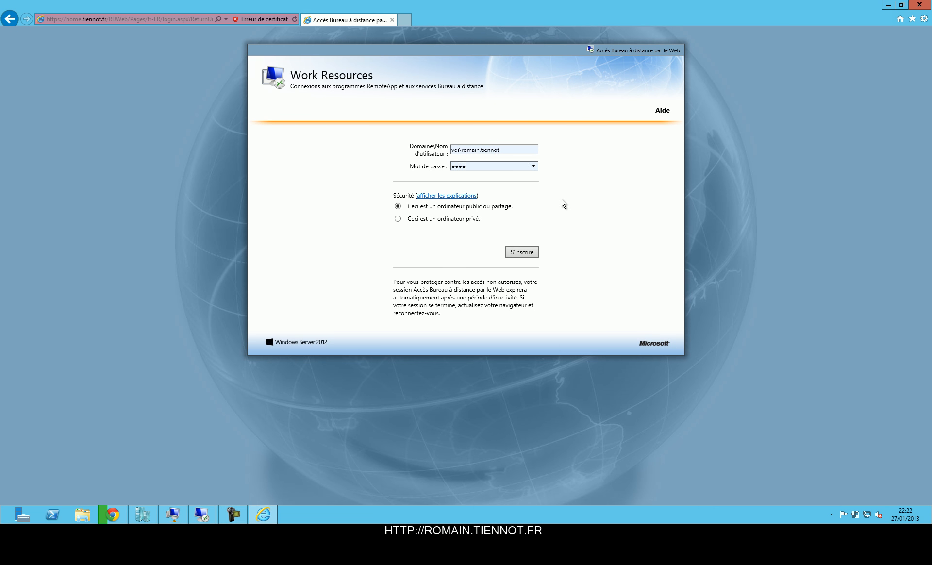
{"action": "key", "text": "Return"}
Step: Launch Collection Pool twice, dismissing the home.tiennot.fr gateway certificate warning each time
{"action": "left_click", "coordinate": [270, 174]}
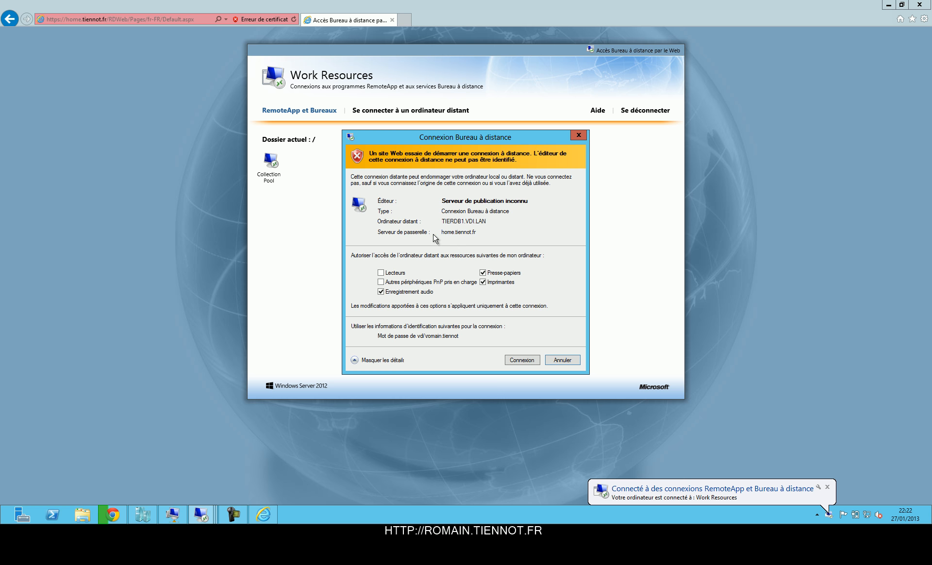
{"action": "left_click", "coordinate": [527, 359]}
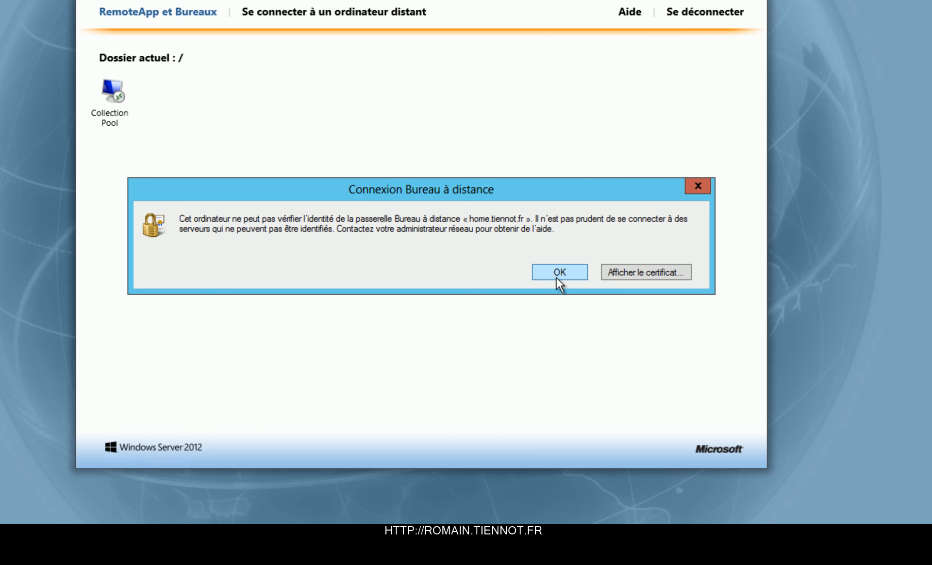
{"action": "left_click", "coordinate": [558, 273]}
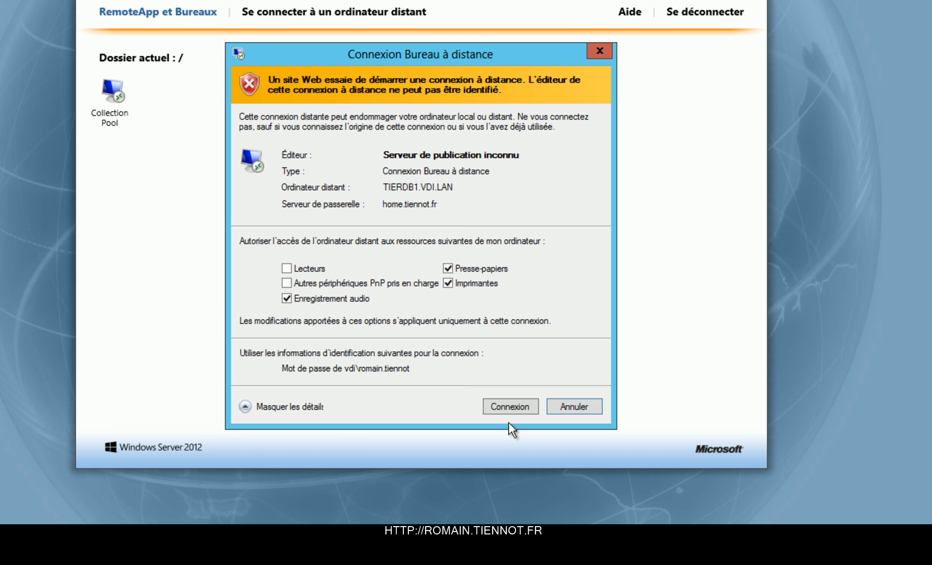
{"action": "left_click", "coordinate": [512, 410]}
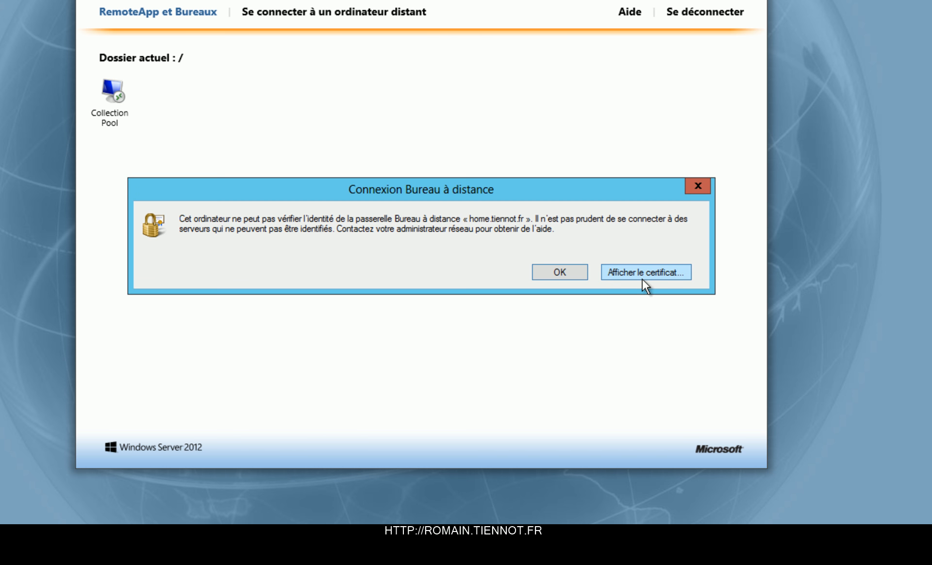
{"action": "left_click", "coordinate": [560, 271]}
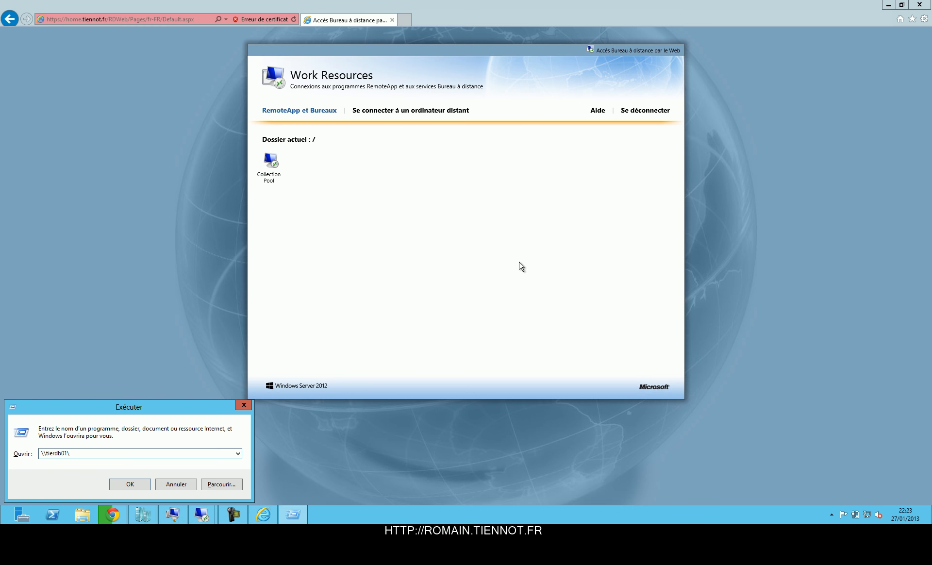
Step: Open the server's c$ share, browse to Utilisateurs > user > Bureau and open home.tiennot.fr
{"action": "key", "text": "Return"}
{"action": "left_click", "coordinate": [583, 261]}
{"action": "key", "text": "Left"}
{"action": "key", "text": "Left"}
{"action": "key", "text": "Escape"}
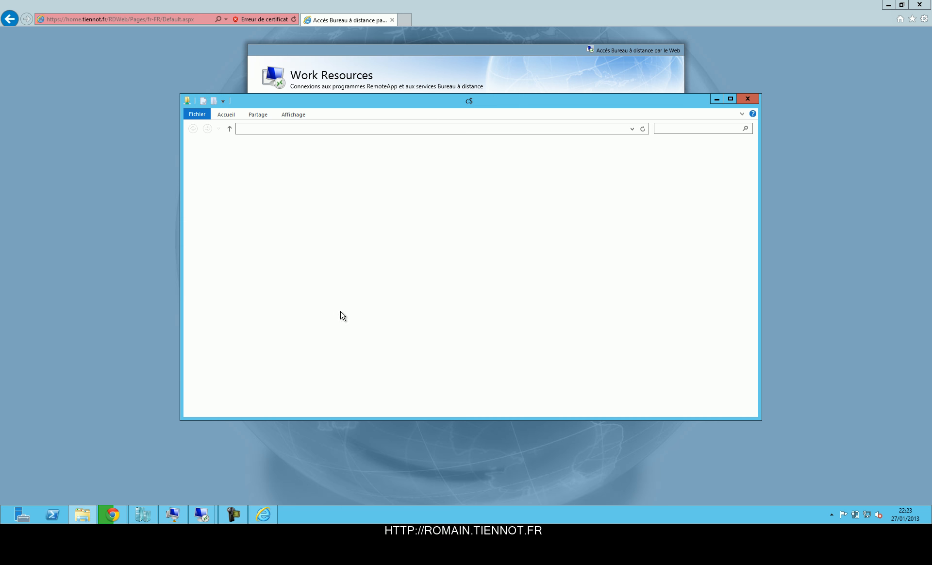
{"action": "double_click", "coordinate": [296, 199]}
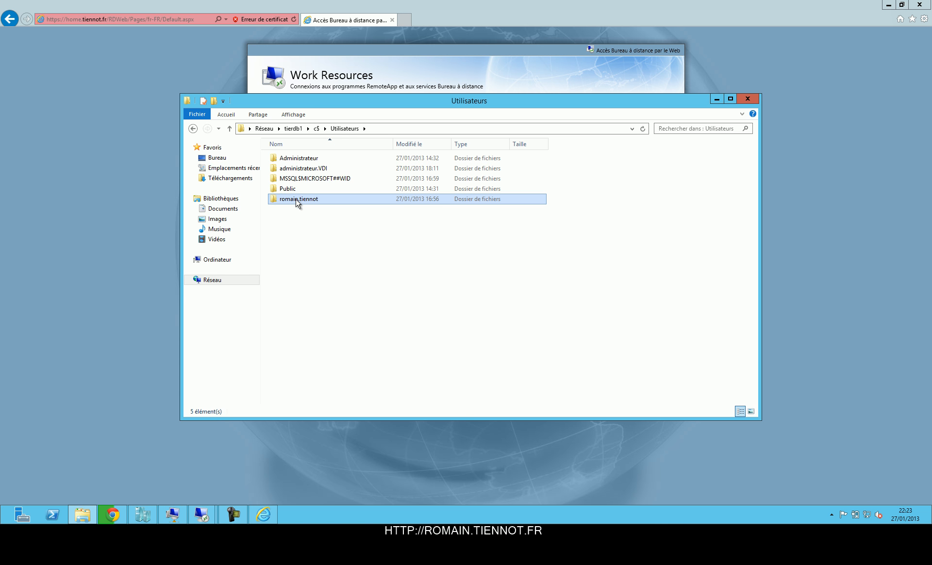
{"action": "double_click", "coordinate": [297, 200]}
{"action": "double_click", "coordinate": [294, 202]}
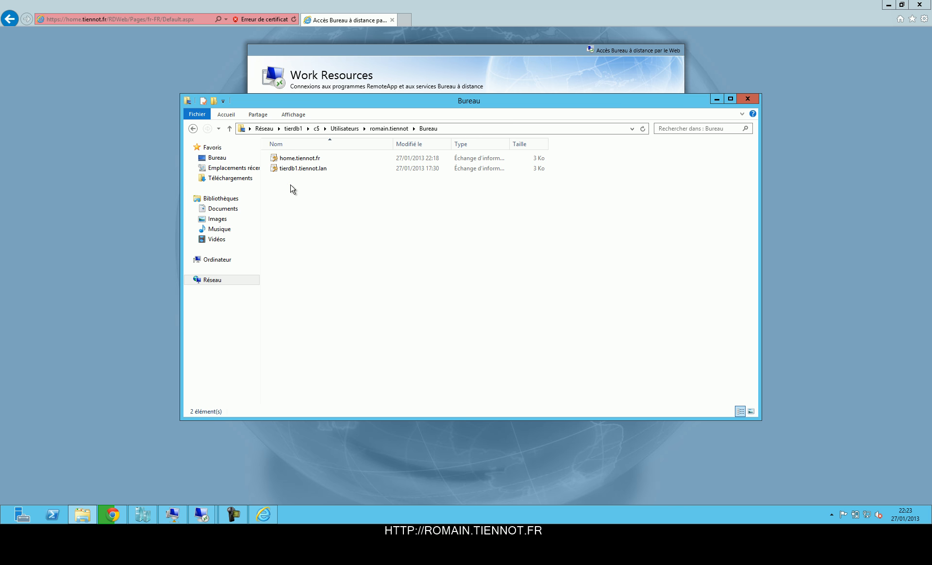
{"action": "double_click", "coordinate": [304, 160]}
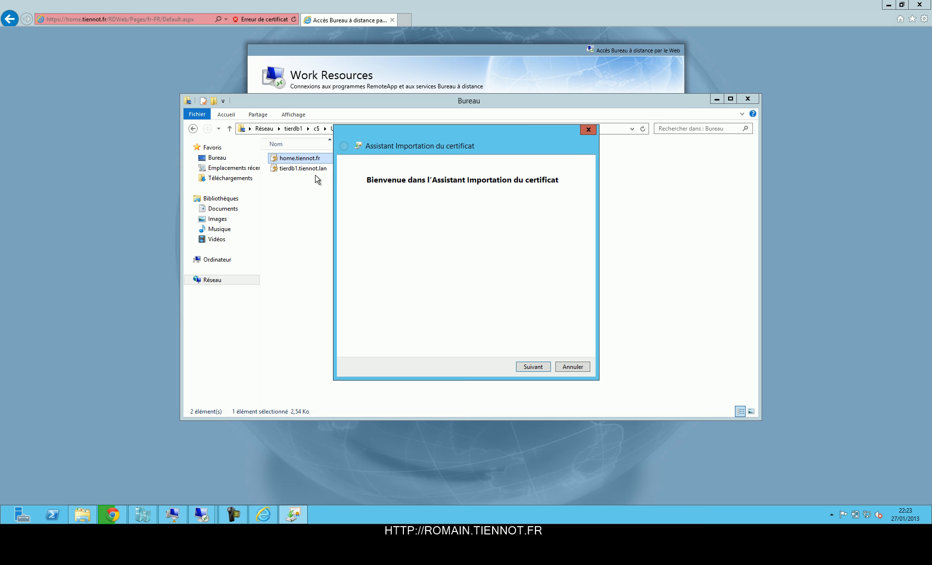
Step: Import the certificate for Ordinateur local into Autorités de certification racines de confiance
{"action": "left_click", "coordinate": [406, 283]}
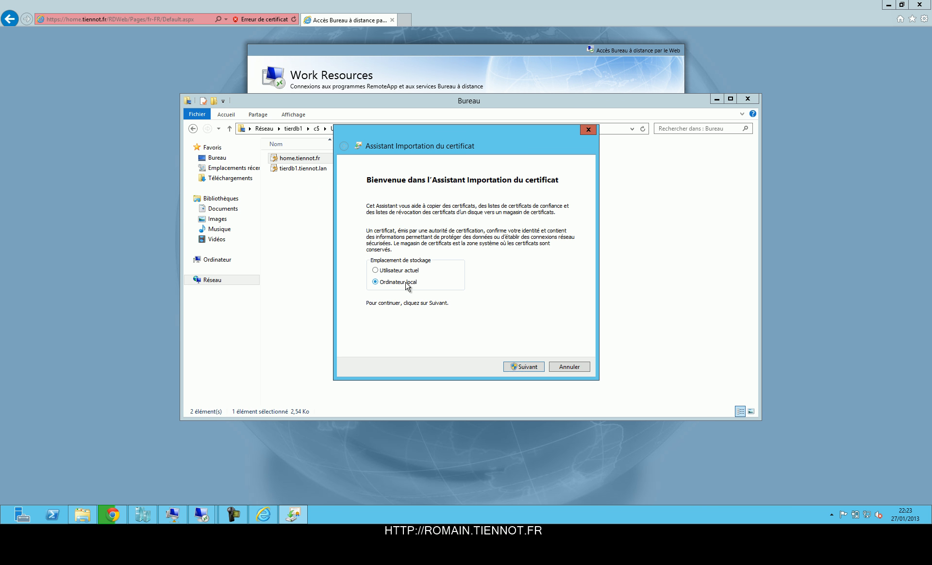
{"action": "key", "text": "Return"}
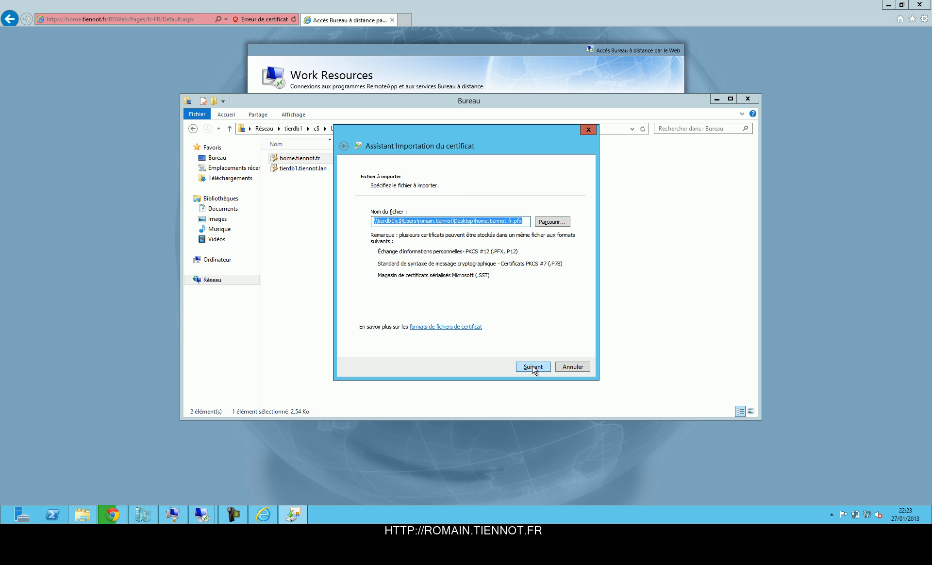
{"action": "left_click", "coordinate": [533, 367]}
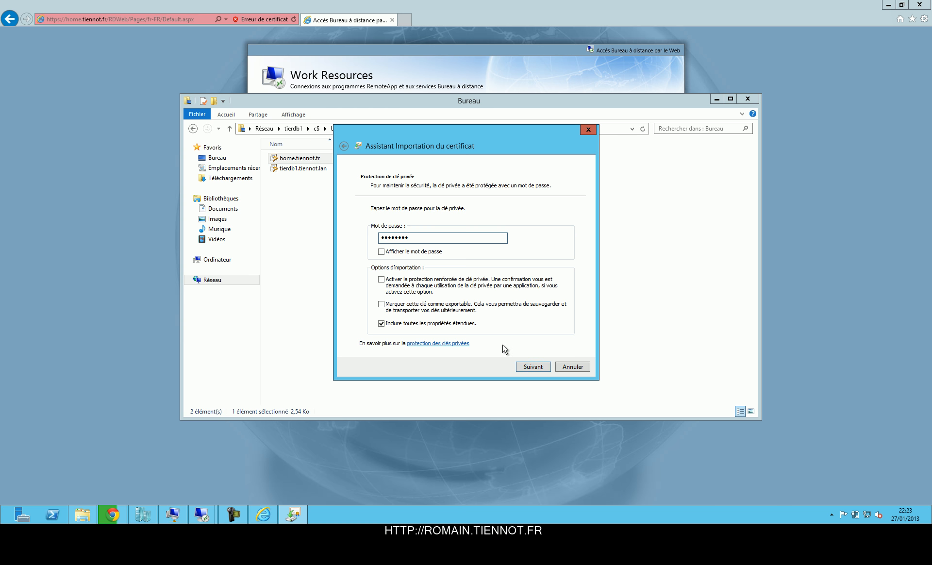
{"action": "left_click", "coordinate": [533, 368]}
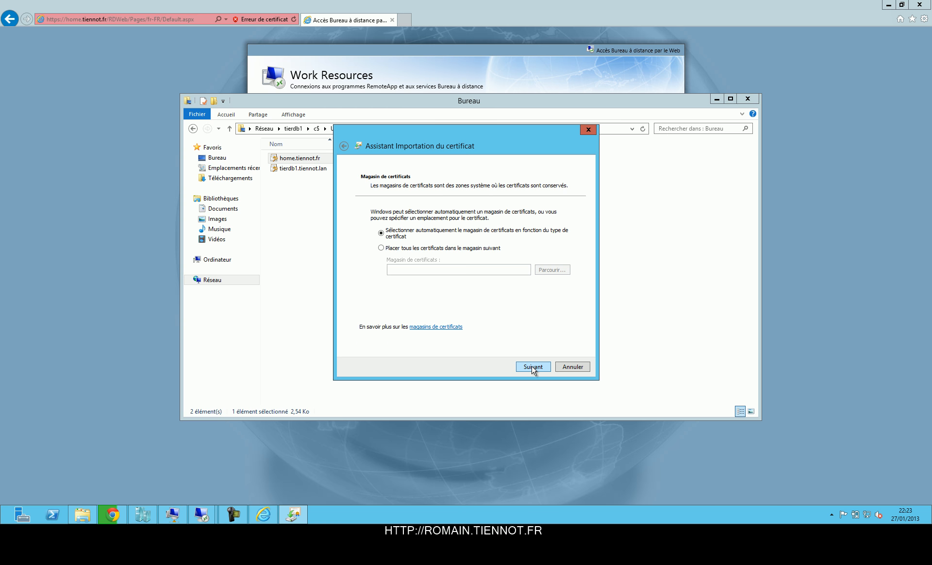
{"action": "left_click", "coordinate": [475, 251]}
{"action": "left_click", "coordinate": [562, 270]}
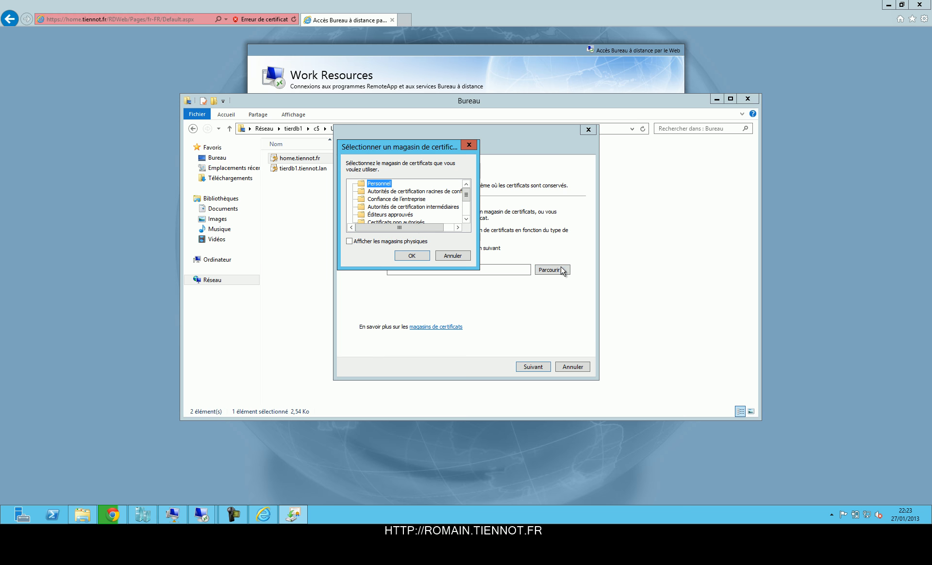
{"action": "left_click", "coordinate": [410, 193]}
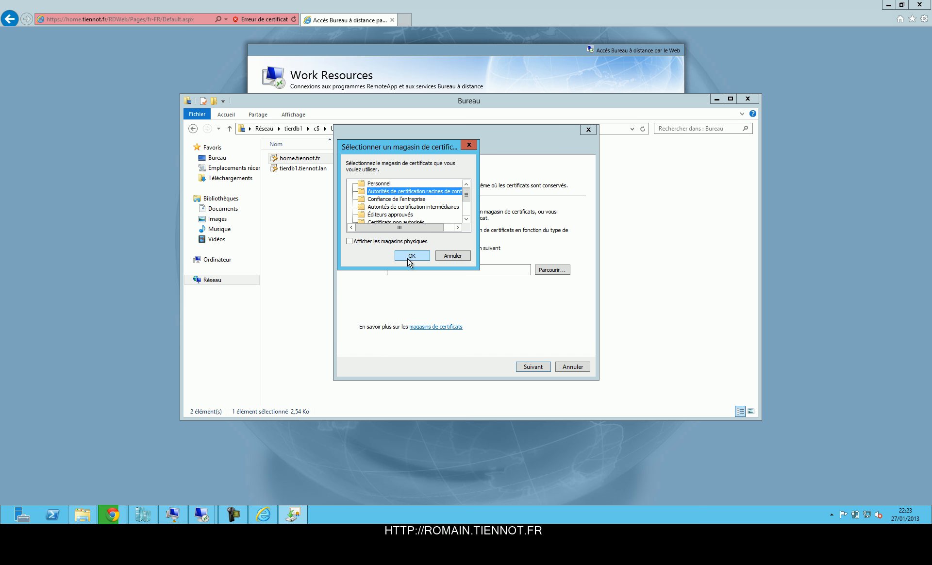
{"action": "left_click", "coordinate": [411, 257]}
{"action": "left_click", "coordinate": [538, 369]}
{"action": "left_click", "coordinate": [537, 368]}
{"action": "left_click", "coordinate": [527, 366]}
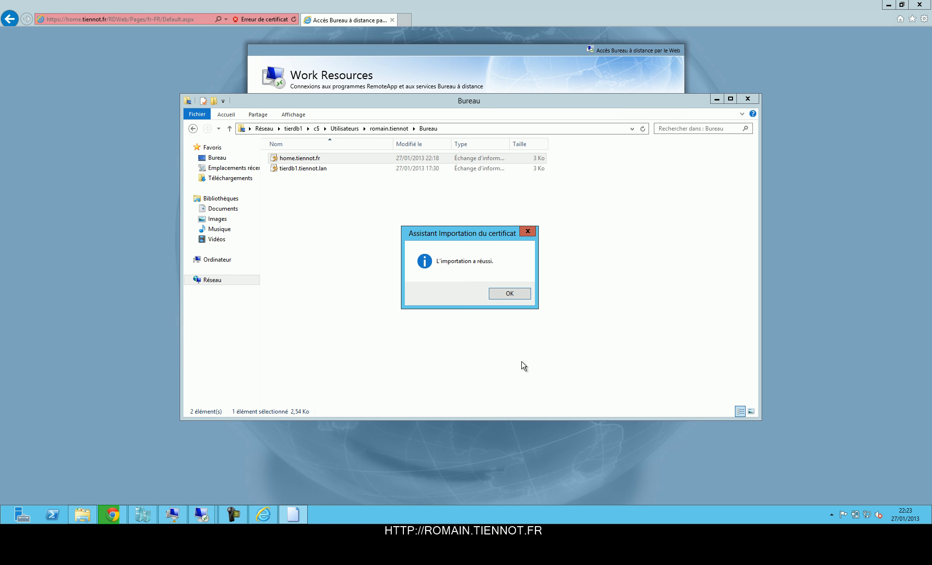
{"action": "left_click", "coordinate": [510, 296]}
Step: Launch Collection Pool from RD Web Access and confirm Connexion to TIERDB1.VDI.LAN
{"action": "left_click", "coordinate": [536, 84]}
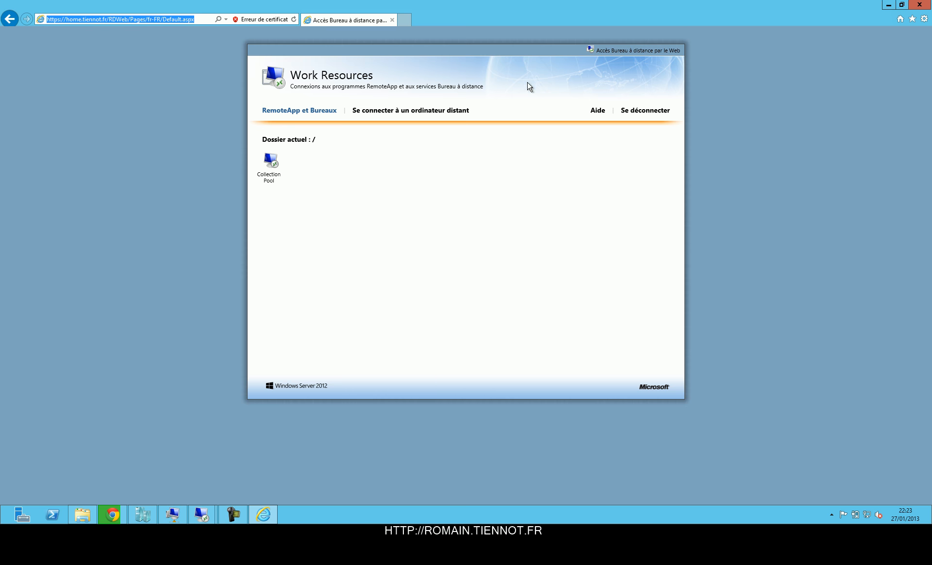
{"action": "left_click", "coordinate": [269, 163]}
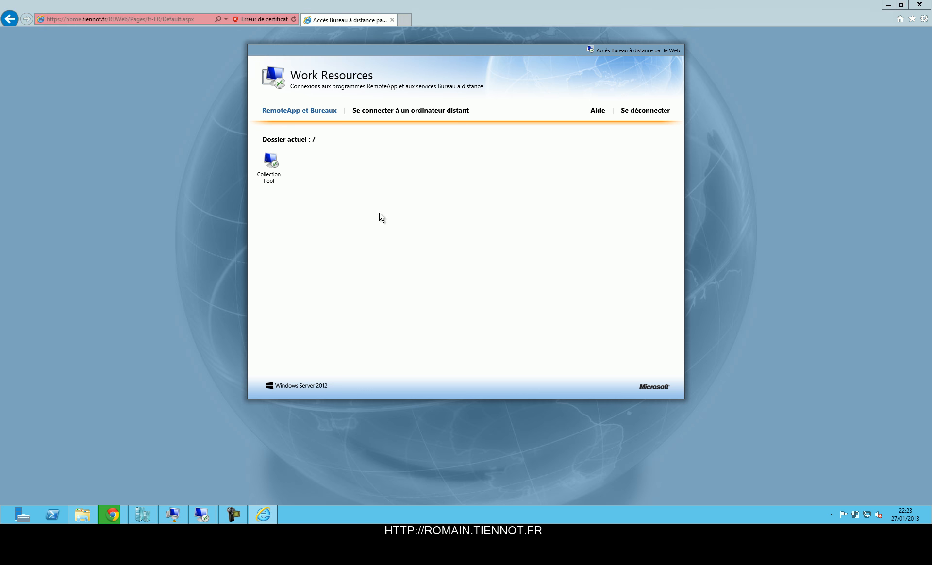
{"action": "left_click", "coordinate": [512, 360]}
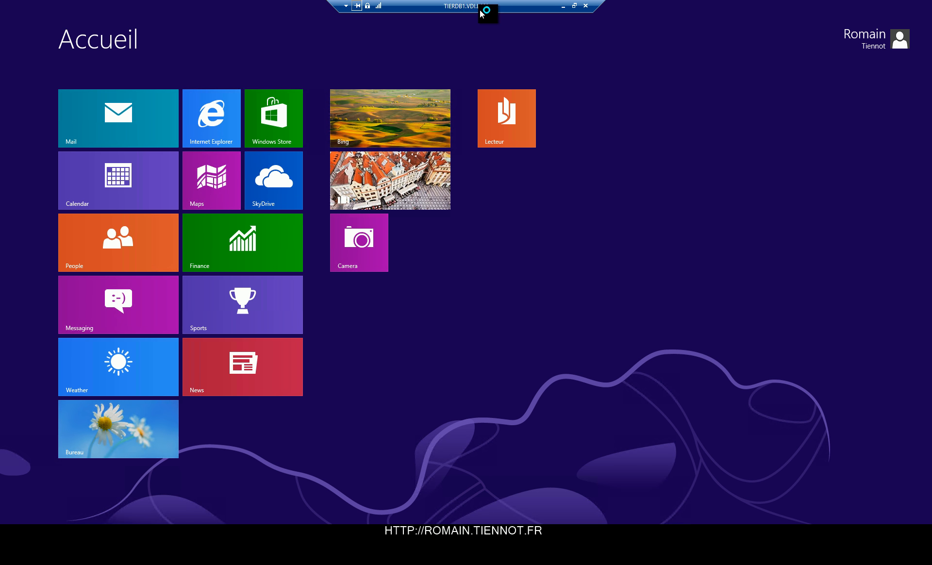
Step: On the remote desktop, run ipconfig in cmd to see IPv4 192.168.23.20
{"action": "left_click", "coordinate": [113, 433]}
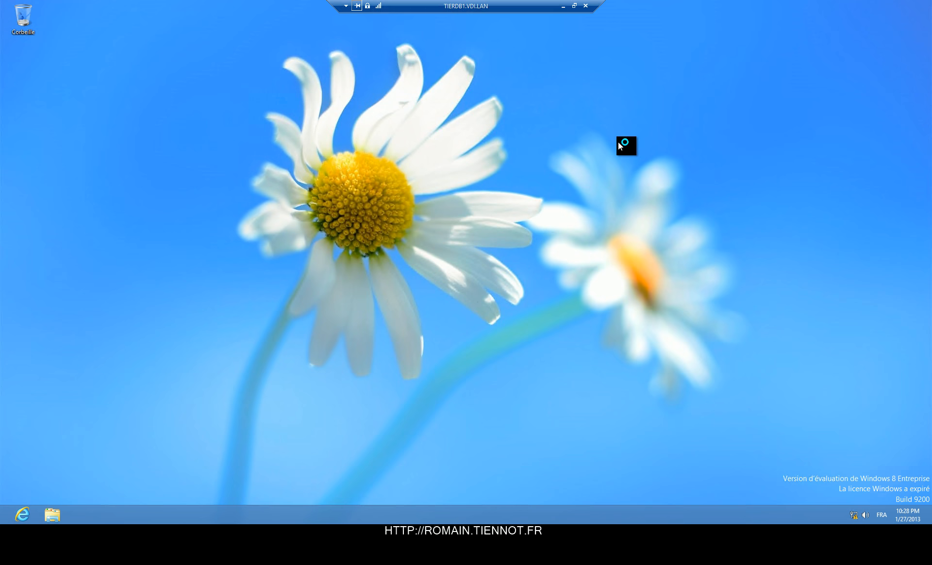
{"action": "key", "text": "super+r"}
{"action": "type", "text": "cmd"}
{"action": "key", "text": "Return"}
{"action": "type", "text": "ipconfig"}
{"action": "key", "text": "Return"}
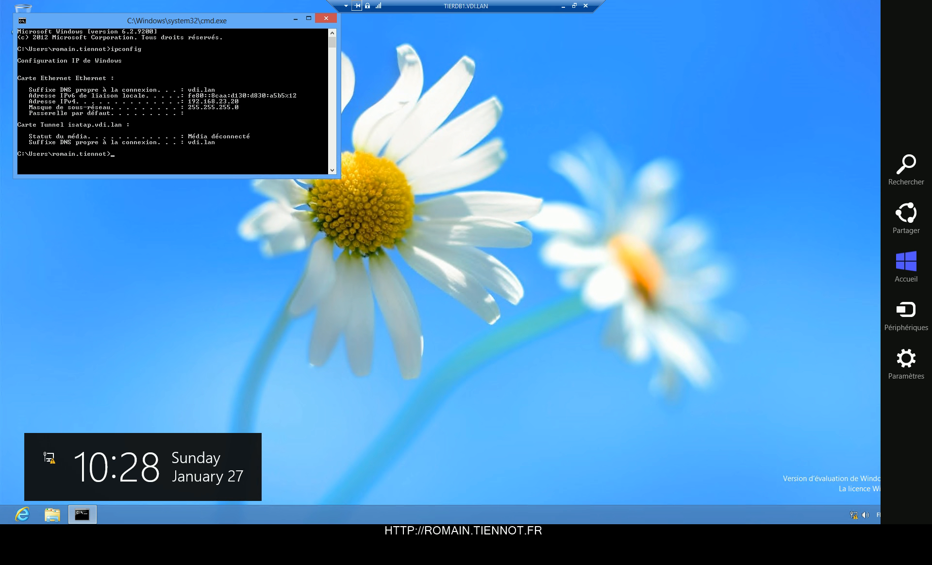
Step: Sign out of the Windows 8 session from the Start screen's user tile
{"action": "left_click", "coordinate": [908, 379]}
{"action": "left_click", "coordinate": [686, 447]}
{"action": "key", "text": "super"}
{"action": "left_click", "coordinate": [896, 41]}
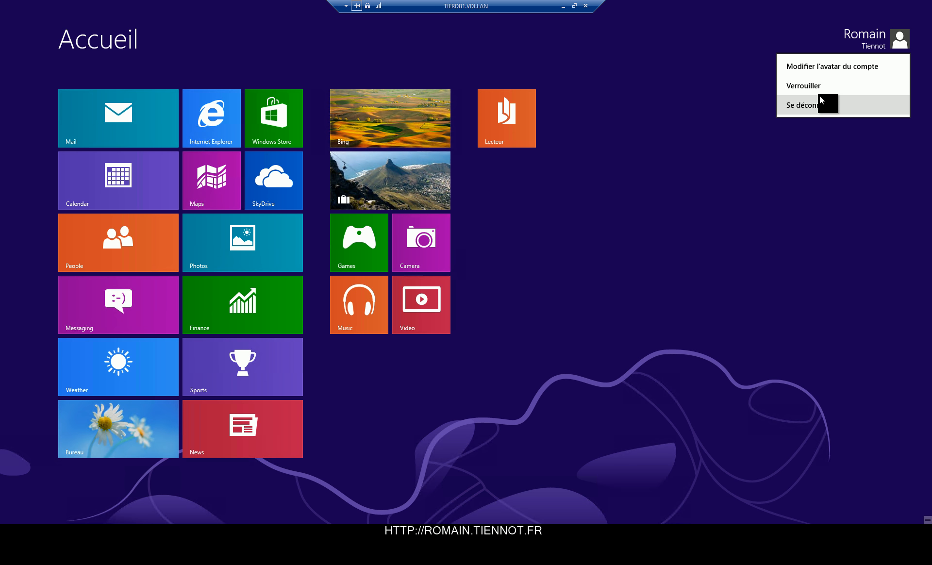
{"action": "left_click", "coordinate": [814, 106]}
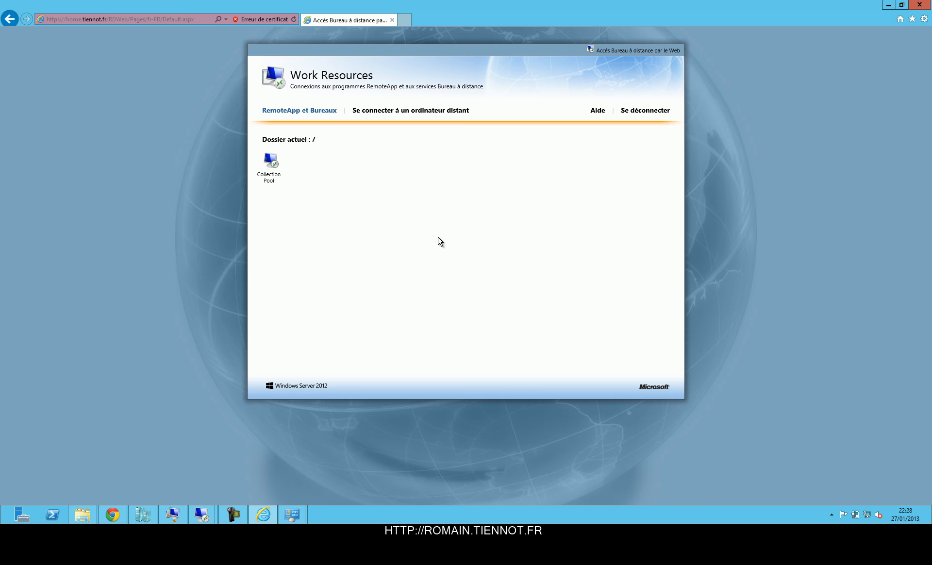
Step: On the second client, enter the domain username and sign in to Work Resources
{"action": "left_click_drag", "start_coordinate": [431, 4], "coordinate": [449, 68]}
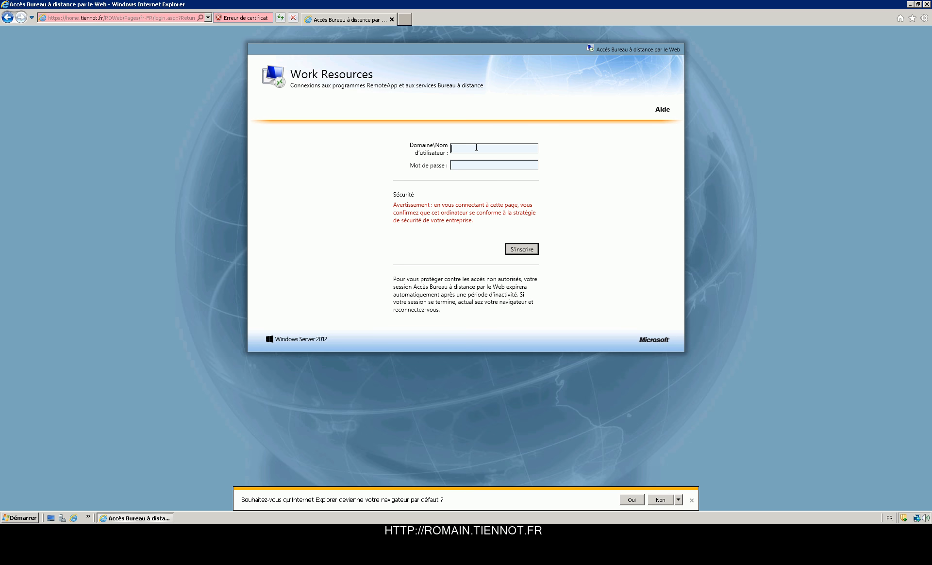
{"action": "key", "text": "Return"}
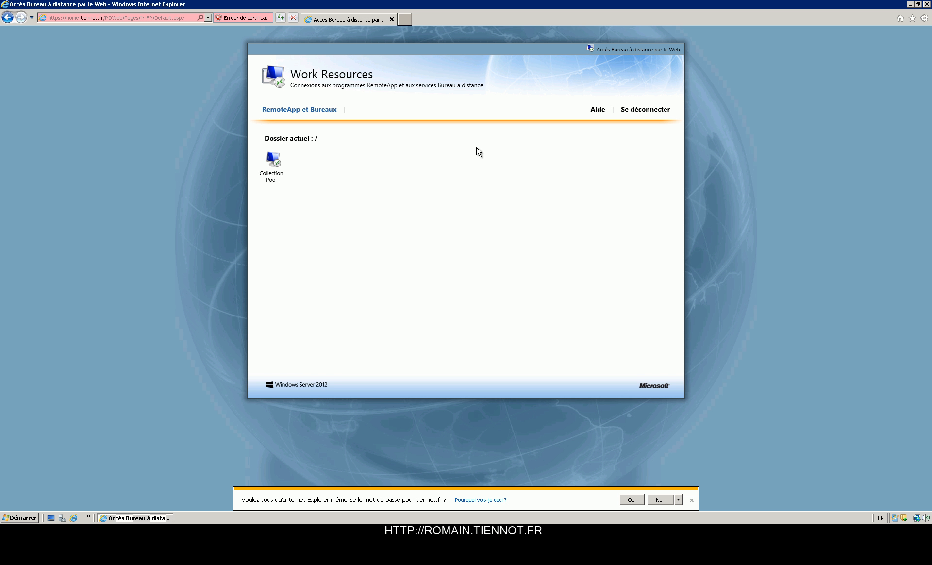
Step: Cancel the connection file download, let IE remember the password and allow the add-on
{"action": "left_click", "coordinate": [277, 173]}
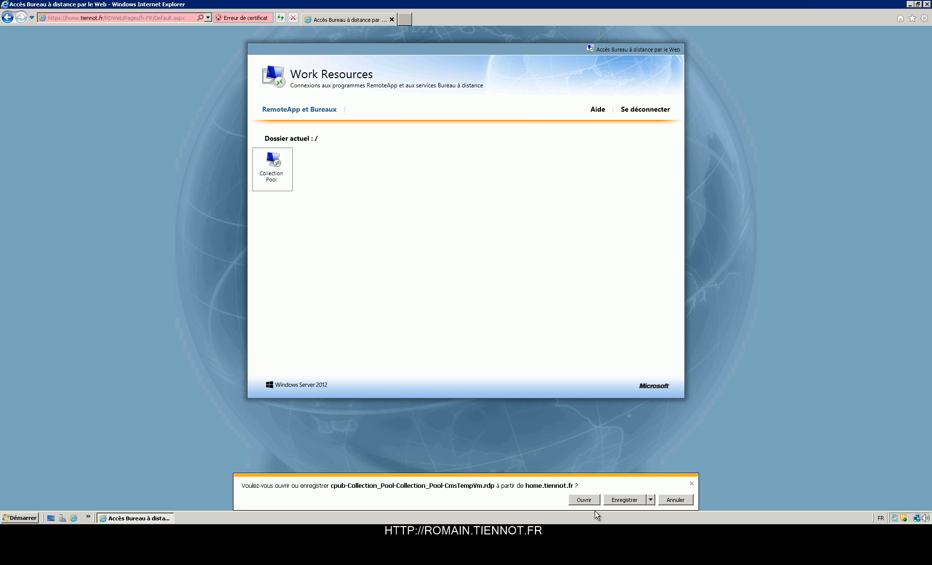
{"action": "left_click", "coordinate": [682, 505]}
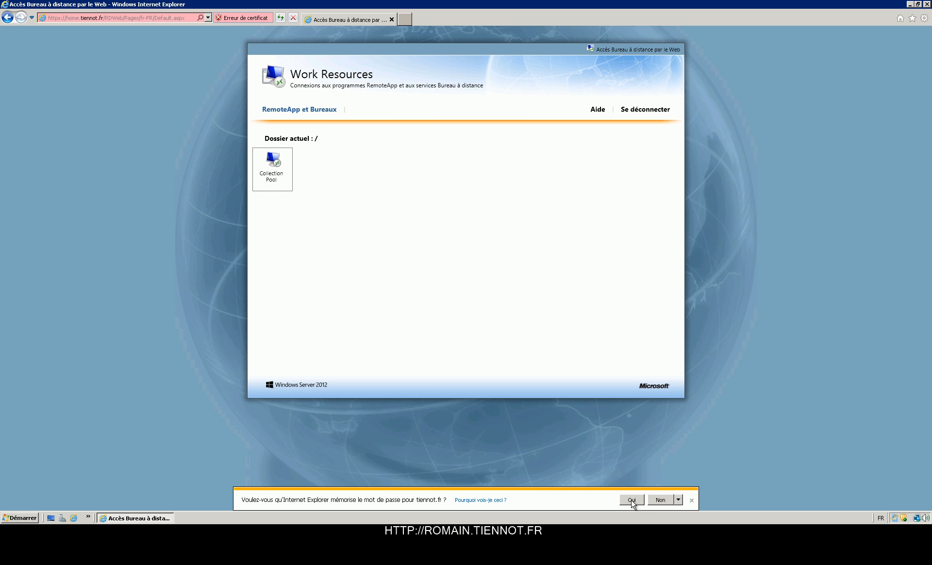
{"action": "left_click", "coordinate": [632, 503]}
{"action": "left_click", "coordinate": [642, 495]}
{"action": "left_click_drag", "start_coordinate": [642, 493], "coordinate": [286, 186]}
Step: Launch Collection Pool, enter the domain credentials, then view the certificate on the connection error
{"action": "left_click", "coordinate": [275, 170]}
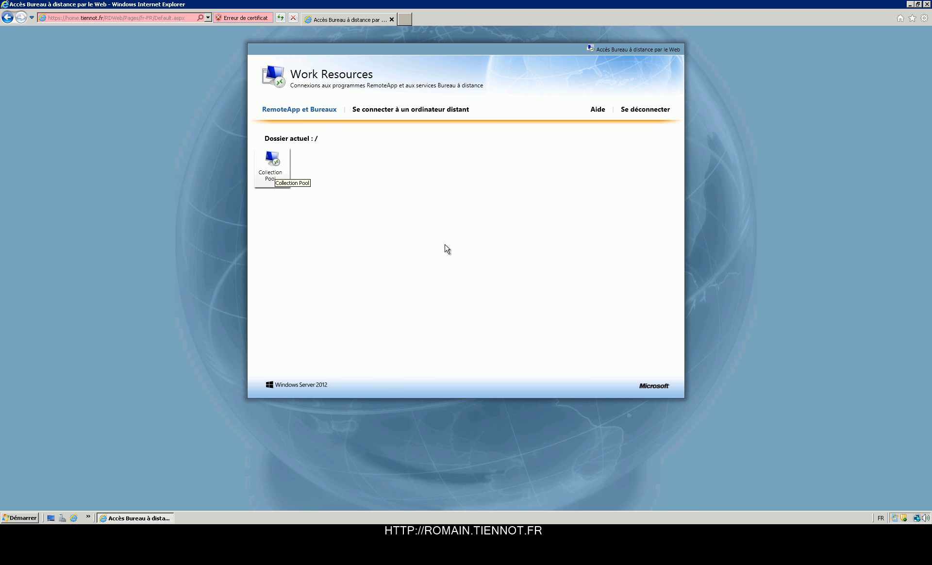
{"action": "left_click", "coordinate": [474, 340]}
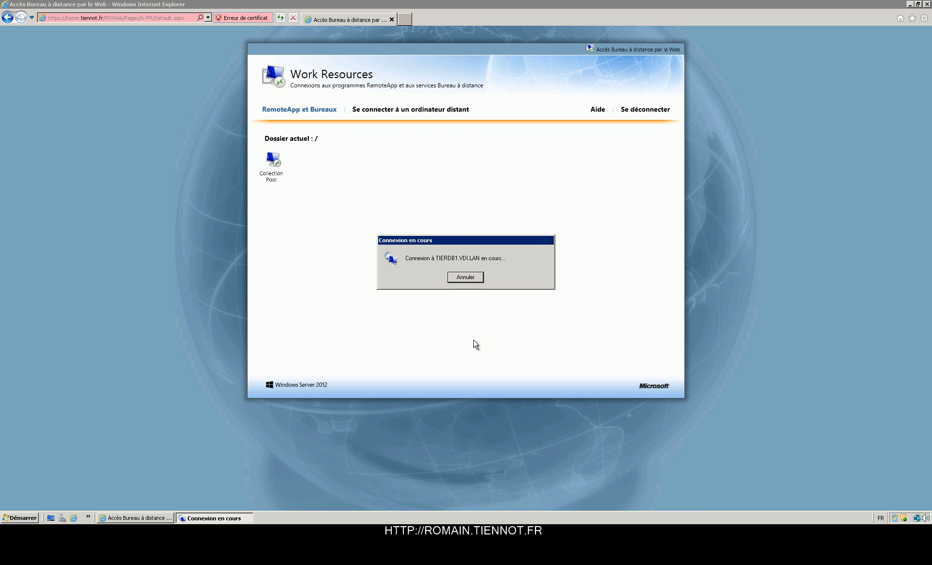
{"action": "left_click", "coordinate": [448, 251]}
{"action": "key", "text": "Tab"}
{"action": "type", "text": "••••"}
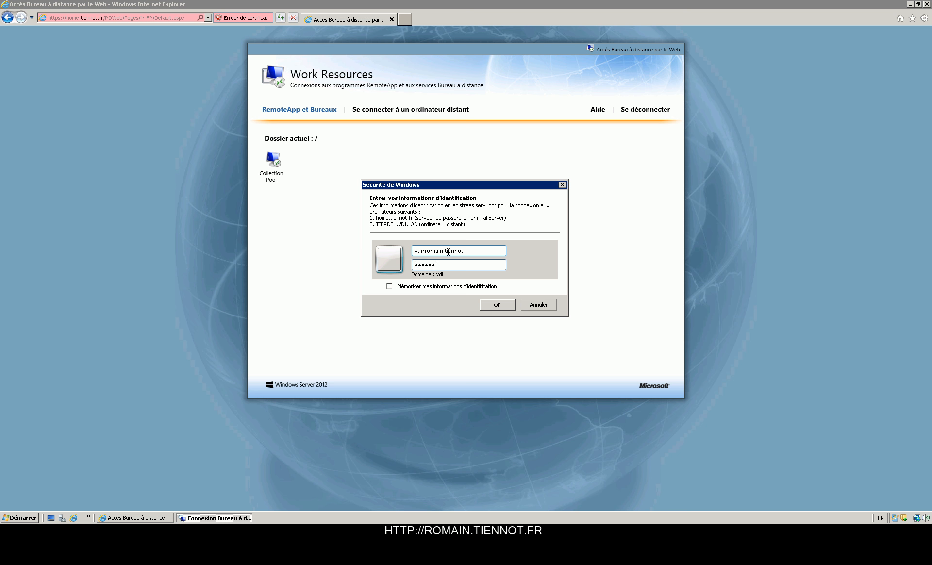
{"action": "key", "text": "Return"}
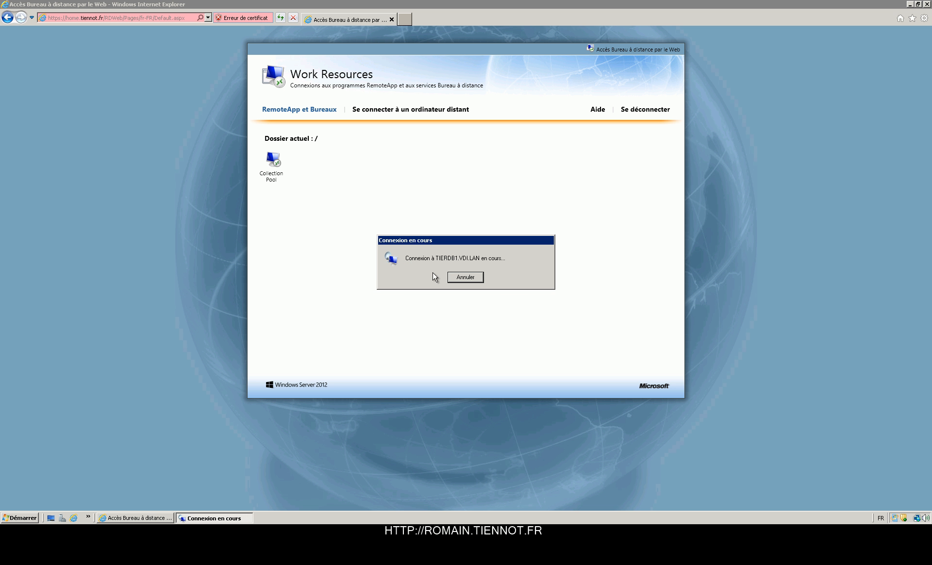
{"action": "left_click", "coordinate": [590, 282]}
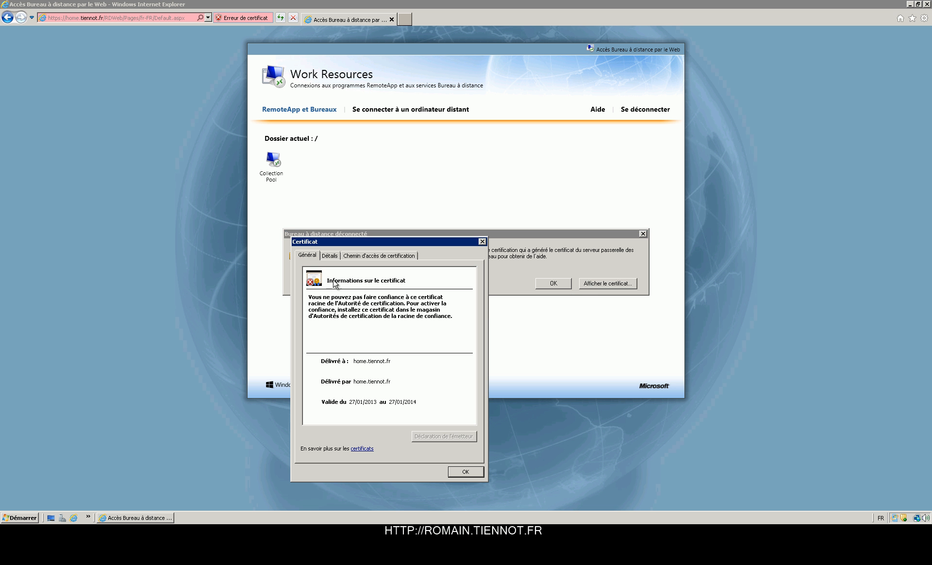
Step: Inspect the home.tiennot.fr certificate's details, trust chain and general information
{"action": "left_click", "coordinate": [334, 256]}
{"action": "left_click", "coordinate": [357, 257]}
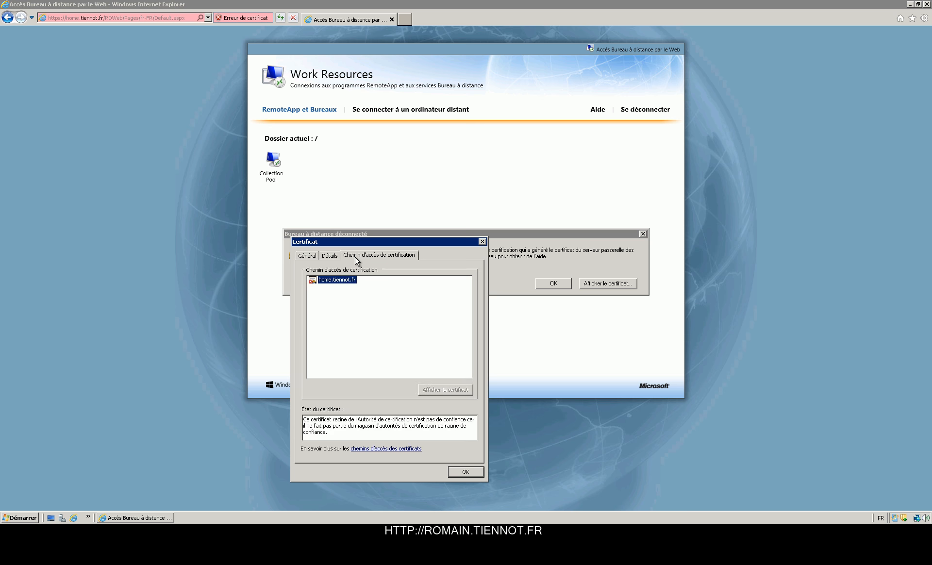
{"action": "left_click", "coordinate": [307, 256]}
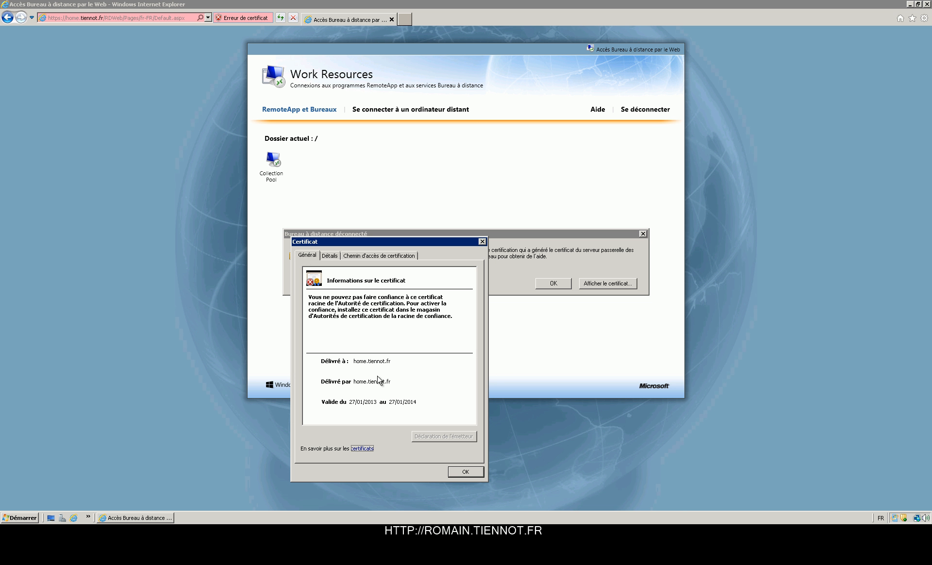
{"action": "left_click", "coordinate": [334, 263]}
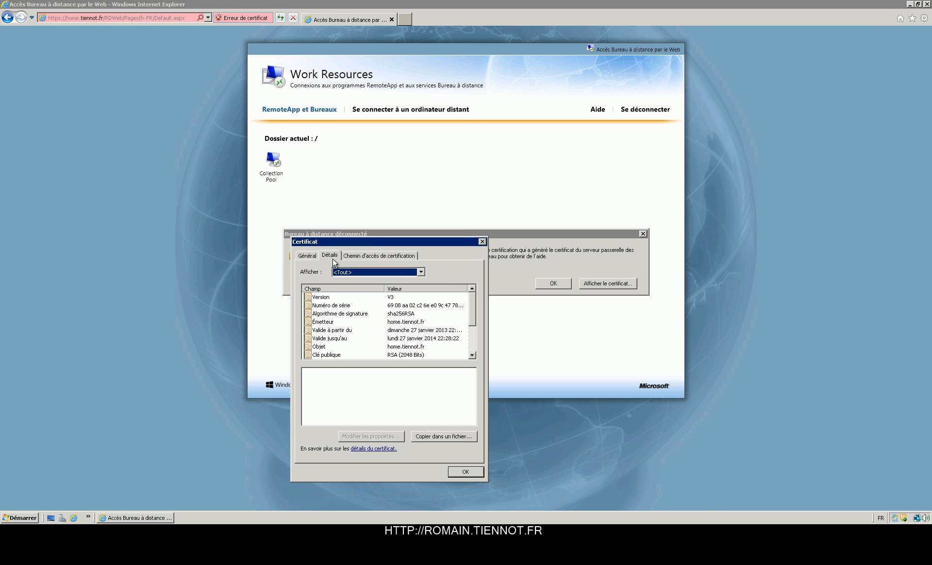
Step: Export the certificate in DER format to Bureau as home.tiennot.fr.cer, then close the dialogs
{"action": "left_click", "coordinate": [444, 436]}
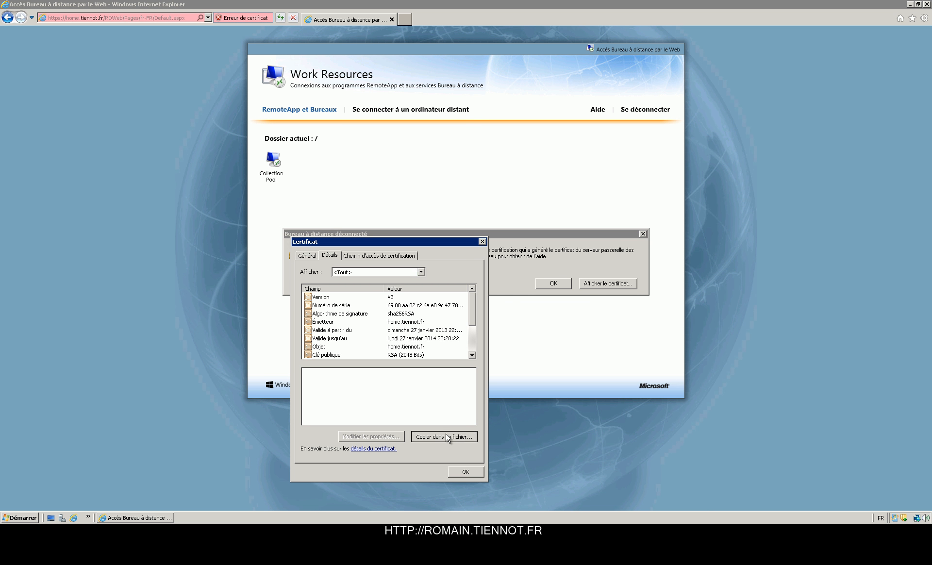
{"action": "left_click", "coordinate": [518, 476]}
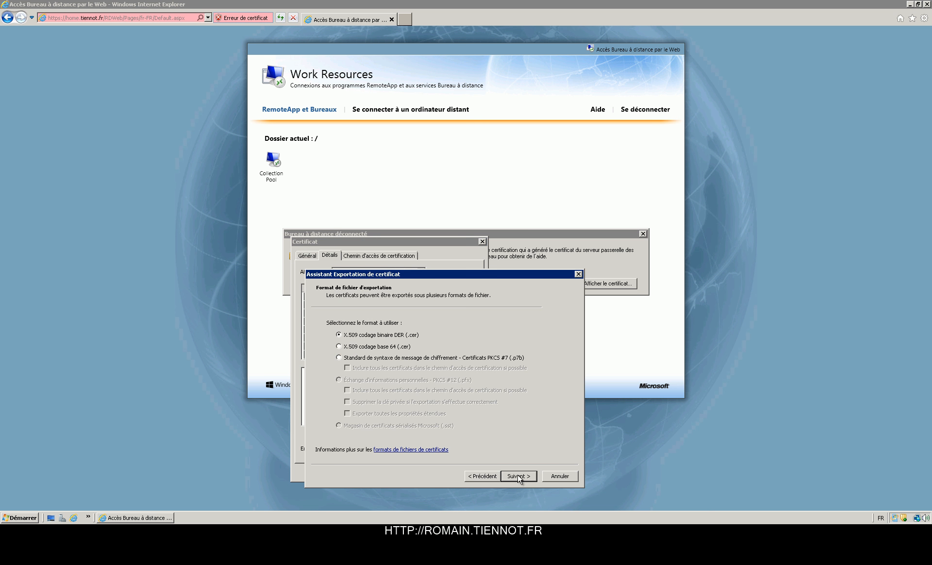
{"action": "left_click", "coordinate": [517, 476]}
{"action": "left_click", "coordinate": [505, 335]}
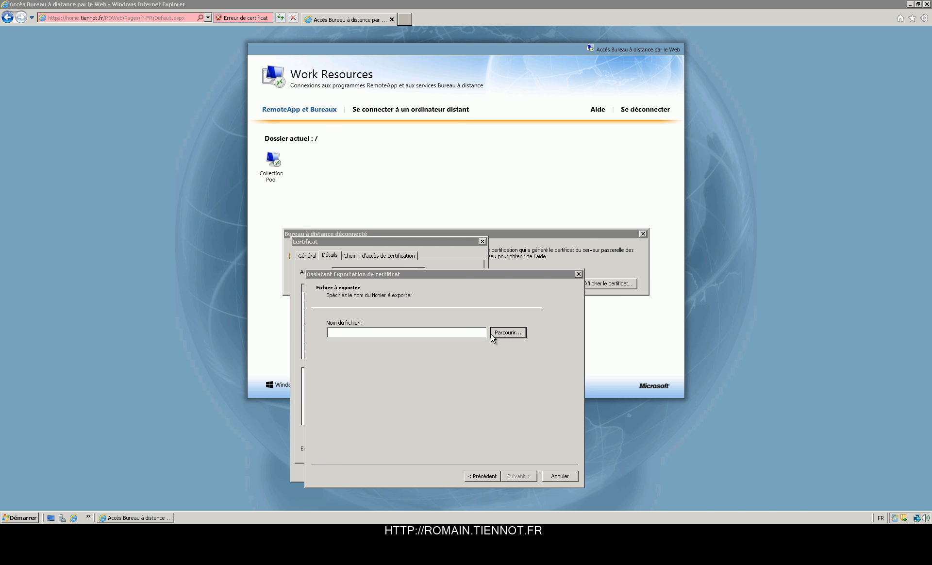
{"action": "left_click", "coordinate": [335, 378]}
{"action": "left_click", "coordinate": [424, 444]}
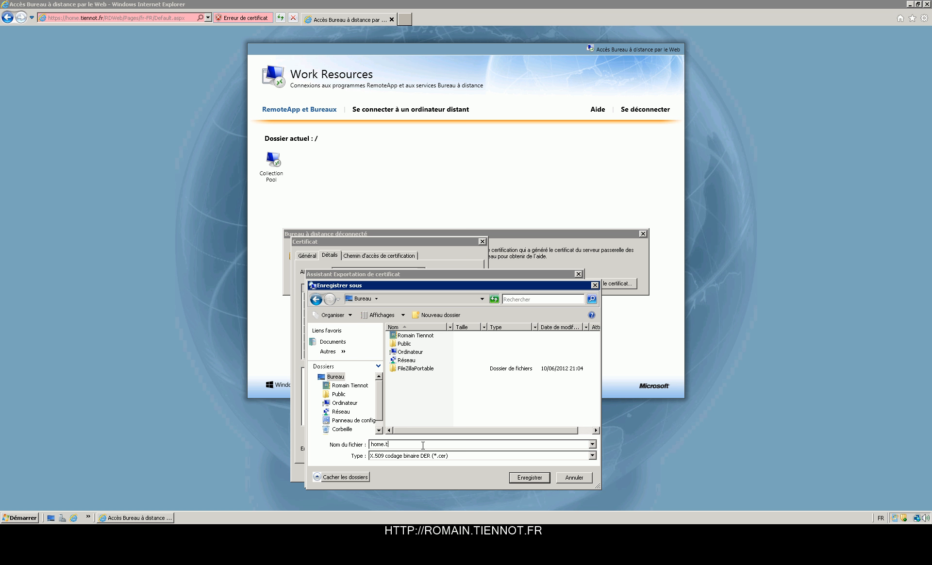
{"action": "key", "text": "Return"}
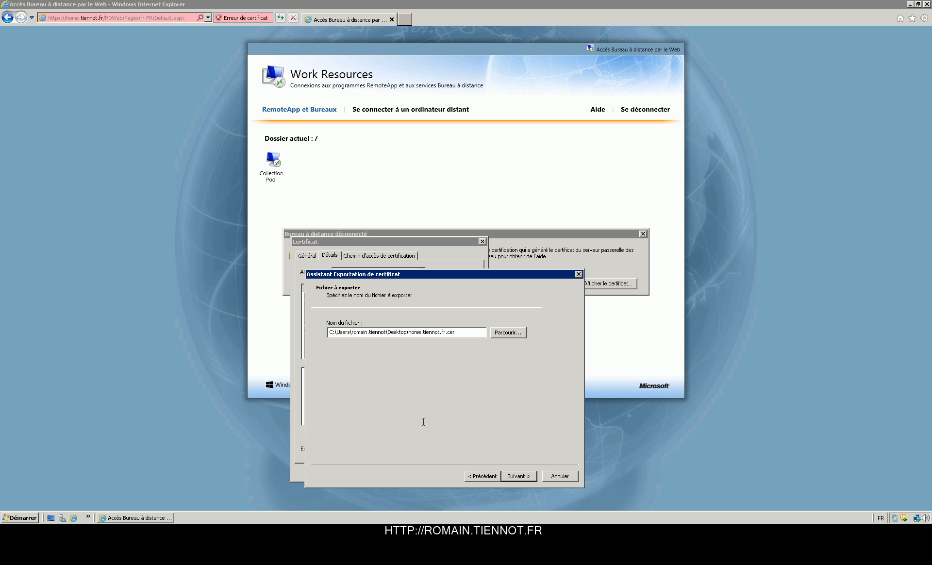
{"action": "left_click", "coordinate": [519, 476]}
{"action": "left_click", "coordinate": [519, 476]}
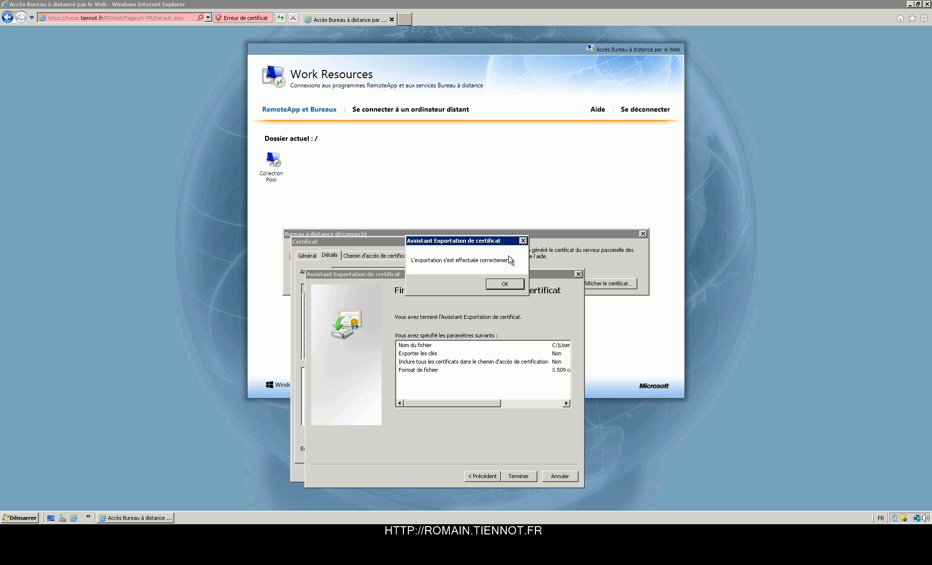
{"action": "left_click", "coordinate": [505, 283]}
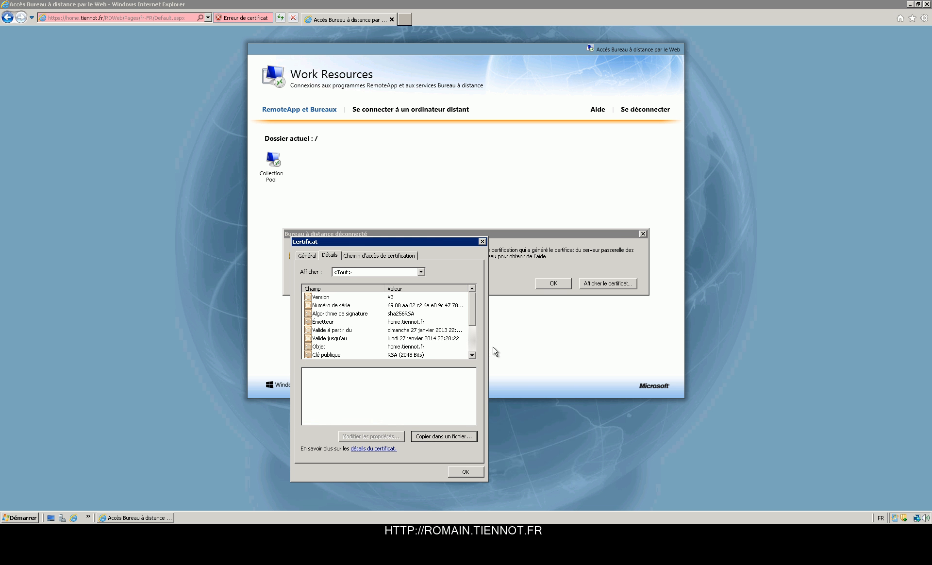
{"action": "left_click", "coordinate": [461, 477]}
{"action": "left_click", "coordinate": [569, 283]}
Step: Open home.tiennot.fr.cer from the desktop and start the certificate install wizard
{"action": "key", "text": "super+d"}
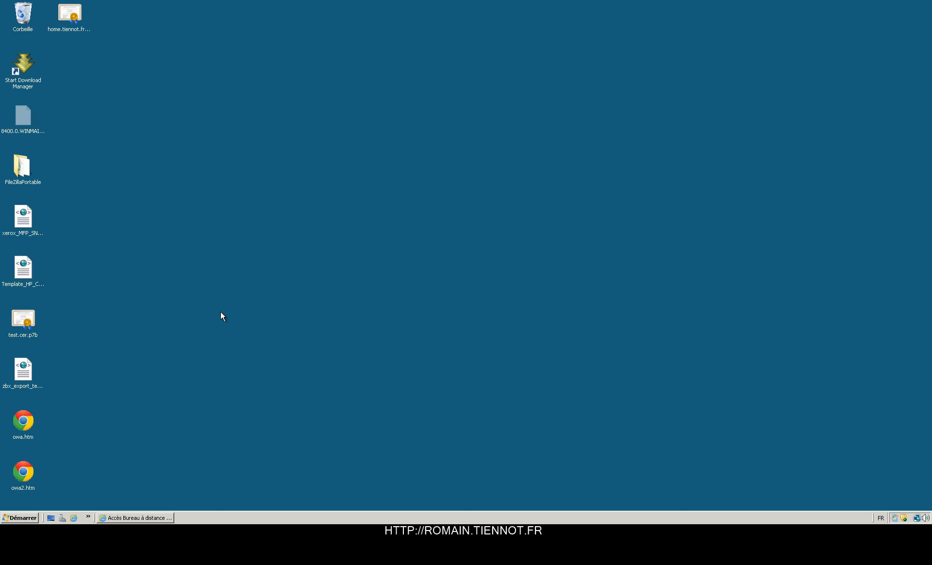
{"action": "double_click", "coordinate": [70, 22]}
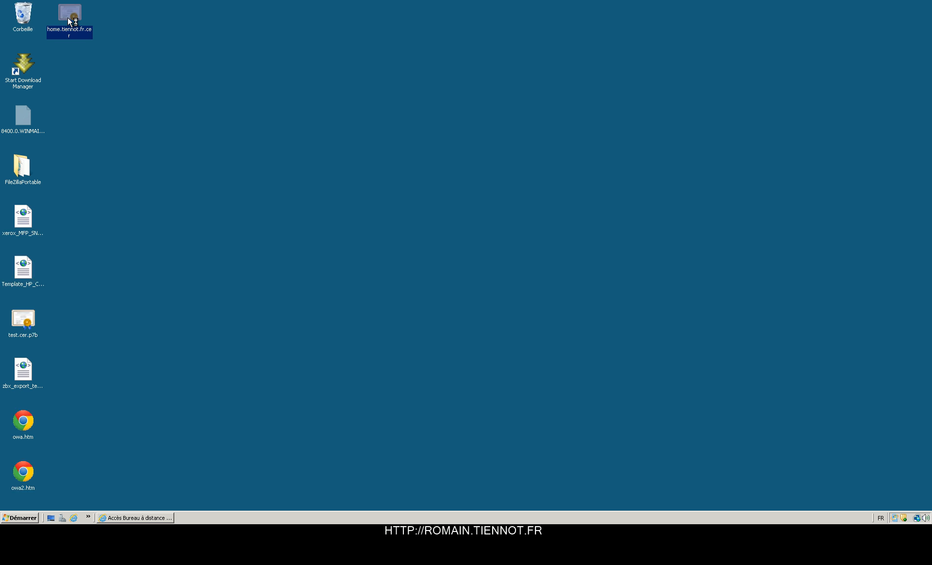
{"action": "left_click", "coordinate": [119, 209]}
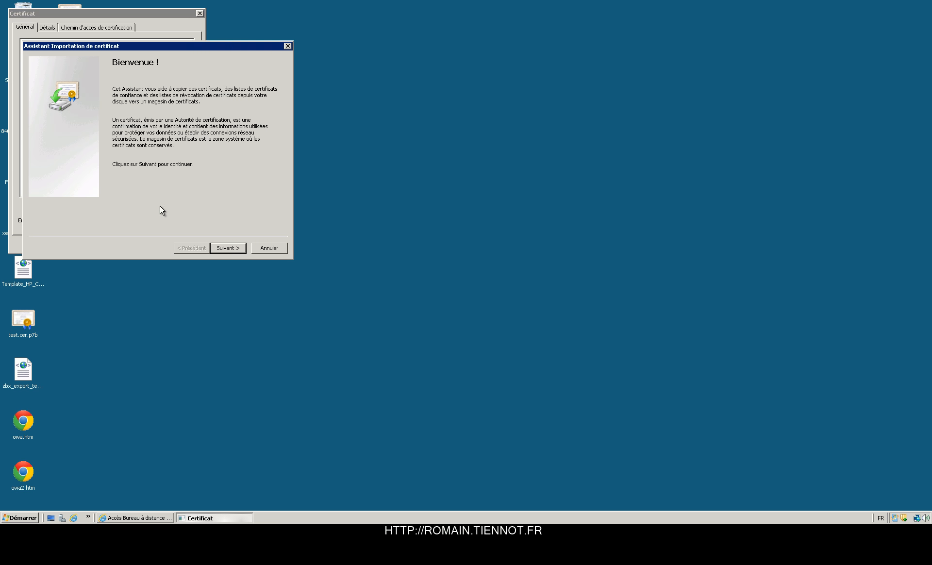
{"action": "left_click", "coordinate": [231, 250]}
Step: Place the certificate in Autorités de certification racines de confiance and confirm the import
{"action": "left_click", "coordinate": [114, 125]}
{"action": "left_click", "coordinate": [231, 146]}
{"action": "left_click", "coordinate": [104, 99]}
{"action": "left_click", "coordinate": [127, 162]}
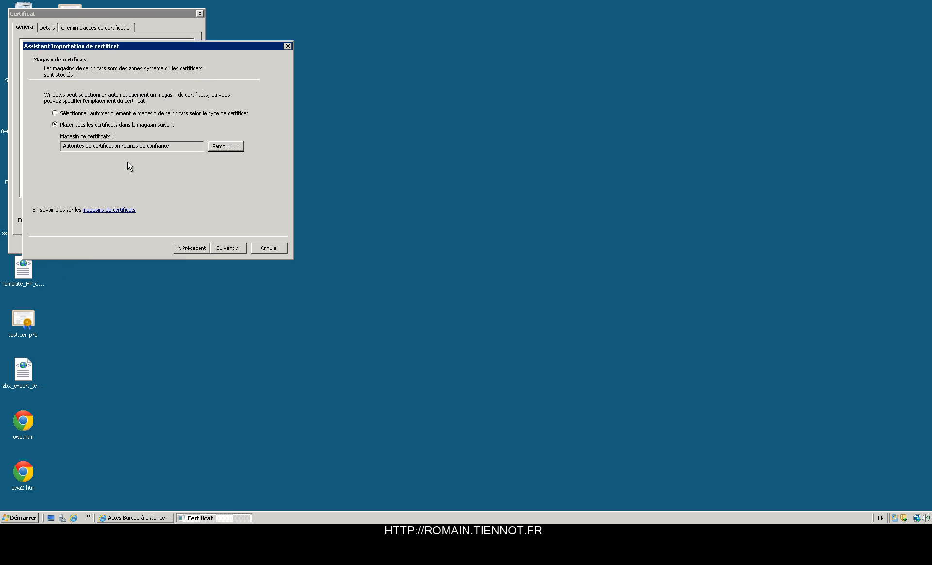
{"action": "left_click", "coordinate": [231, 246]}
{"action": "left_click", "coordinate": [231, 246]}
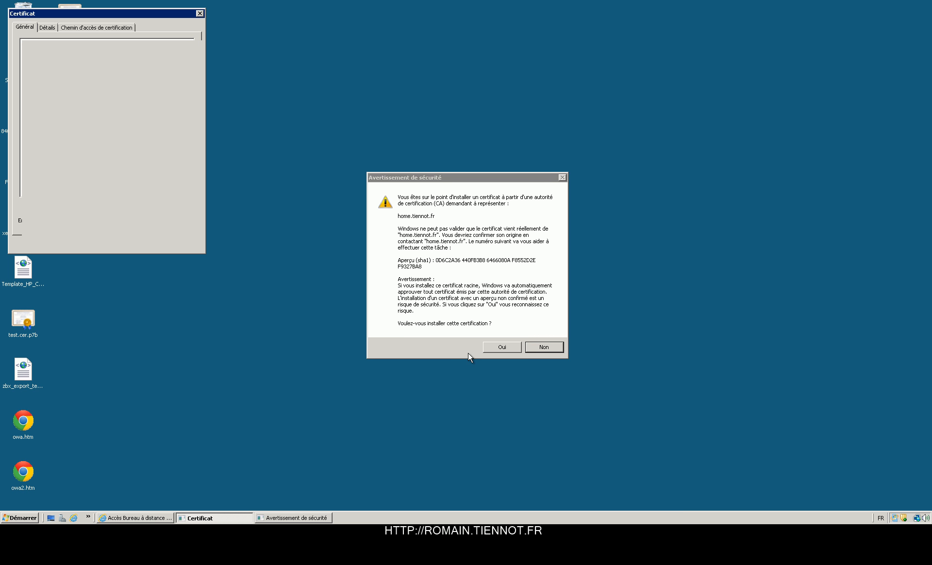
{"action": "left_click", "coordinate": [488, 349]}
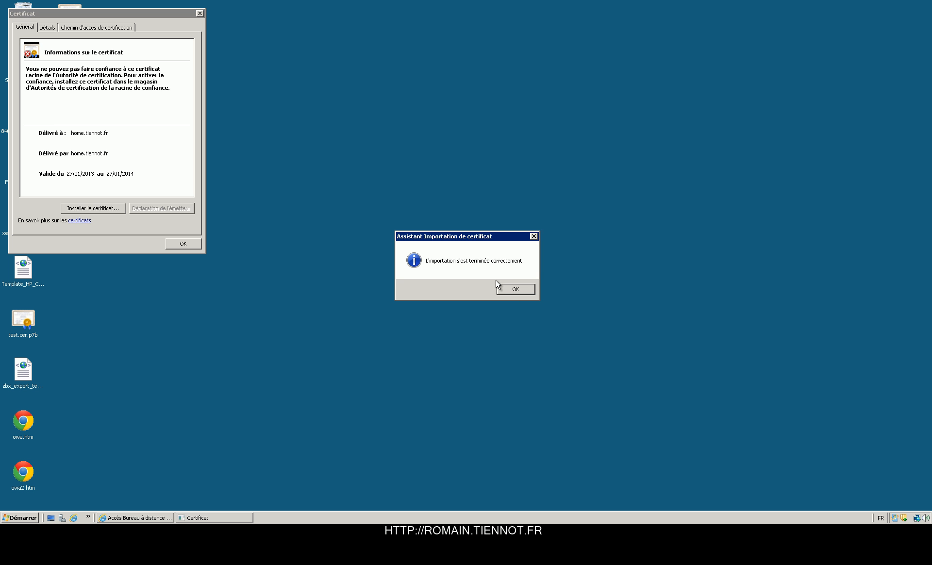
{"action": "left_click", "coordinate": [505, 291]}
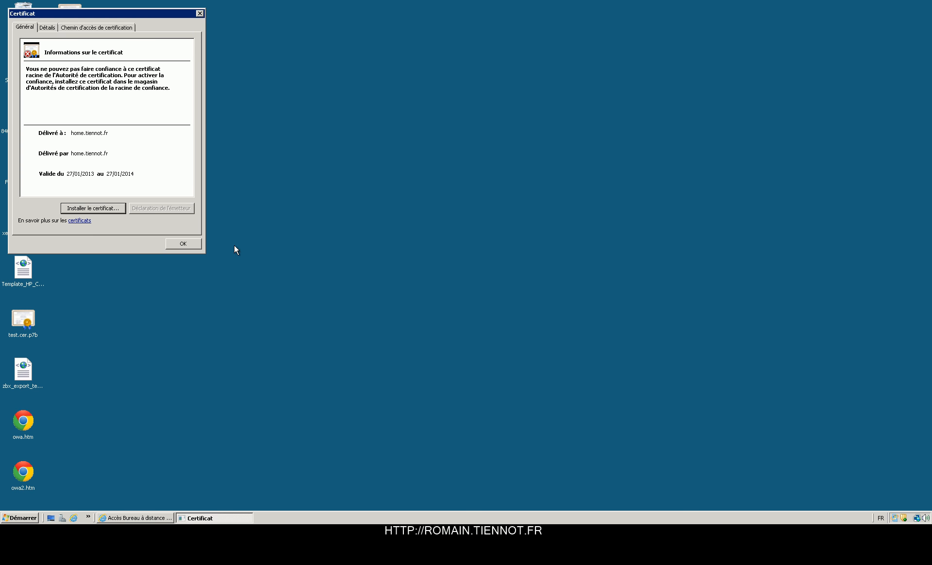
{"action": "key", "text": "Return"}
{"action": "left_click", "coordinate": [154, 518]}
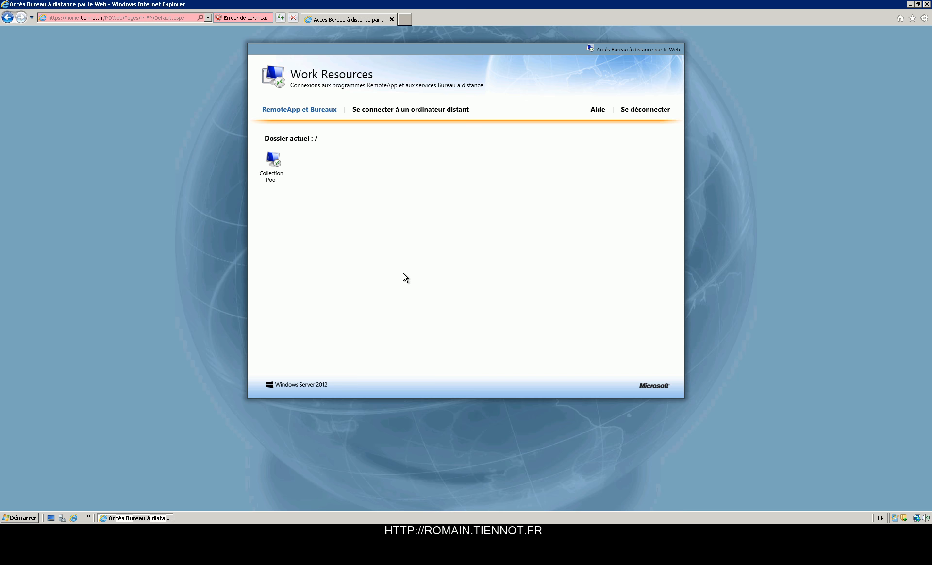
{"action": "key", "text": "F5"}
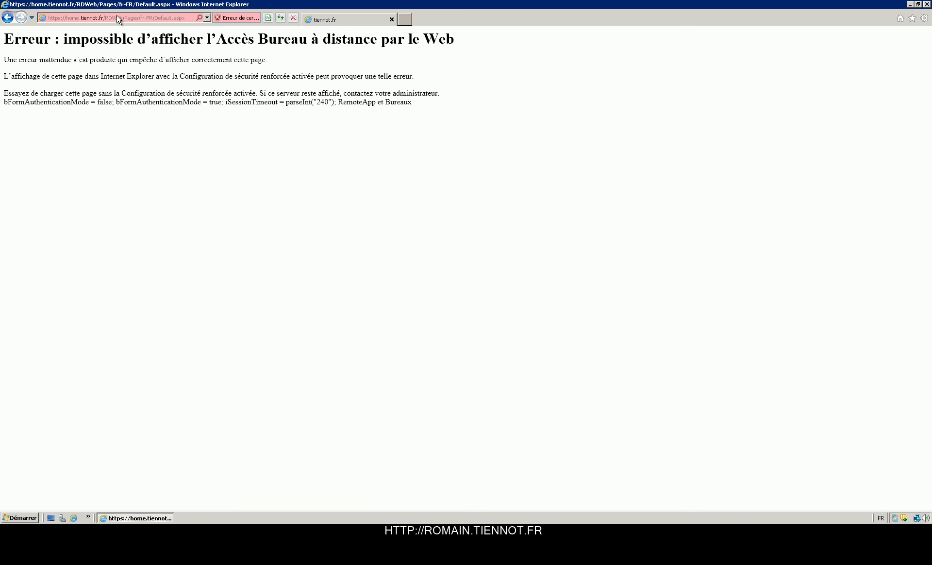
{"action": "left_click", "coordinate": [109, 18]}
{"action": "left_click_drag", "start_coordinate": [125, 18], "coordinate": [186, 18]}
{"action": "key", "text": "BackSpace"}
{"action": "key", "text": "Return"}
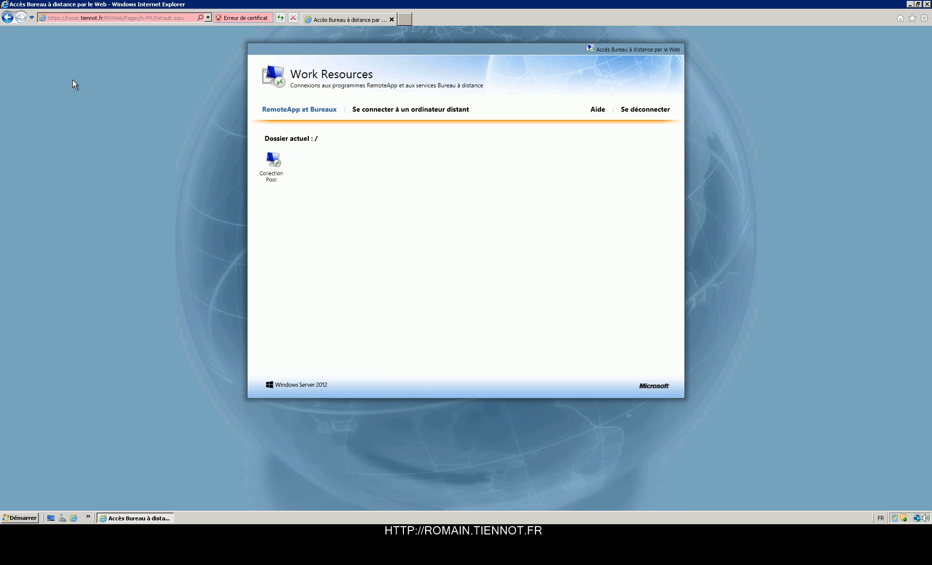
{"action": "left_click", "coordinate": [280, 166]}
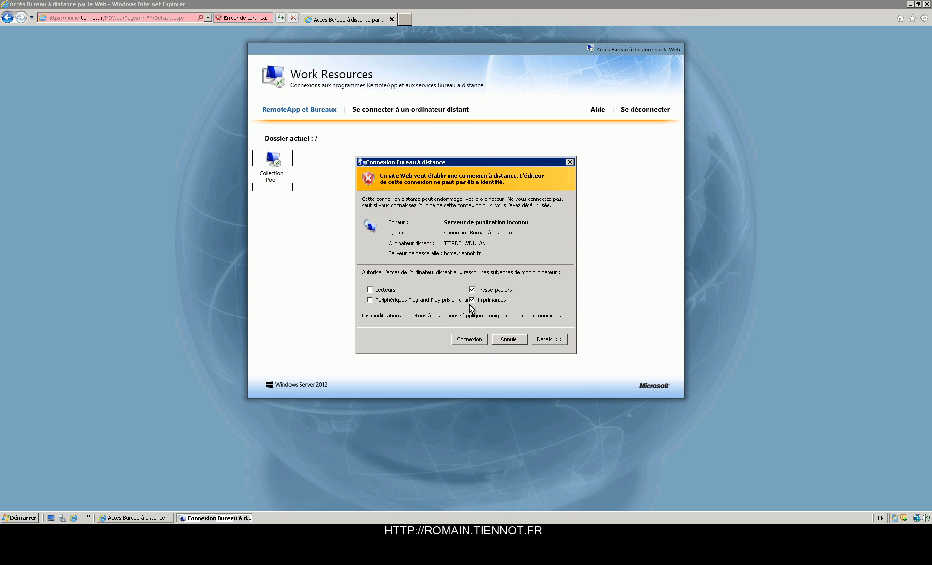
{"action": "left_click", "coordinate": [474, 339]}
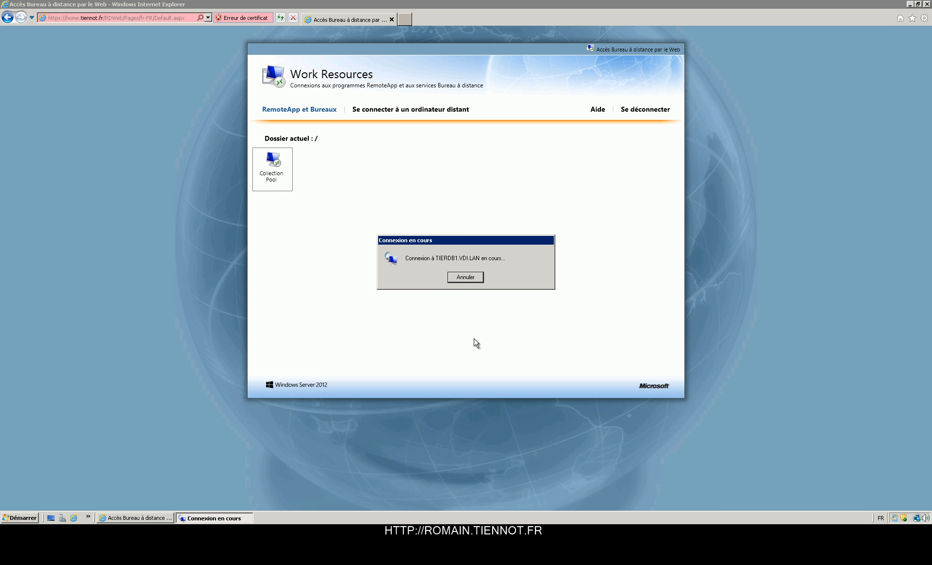